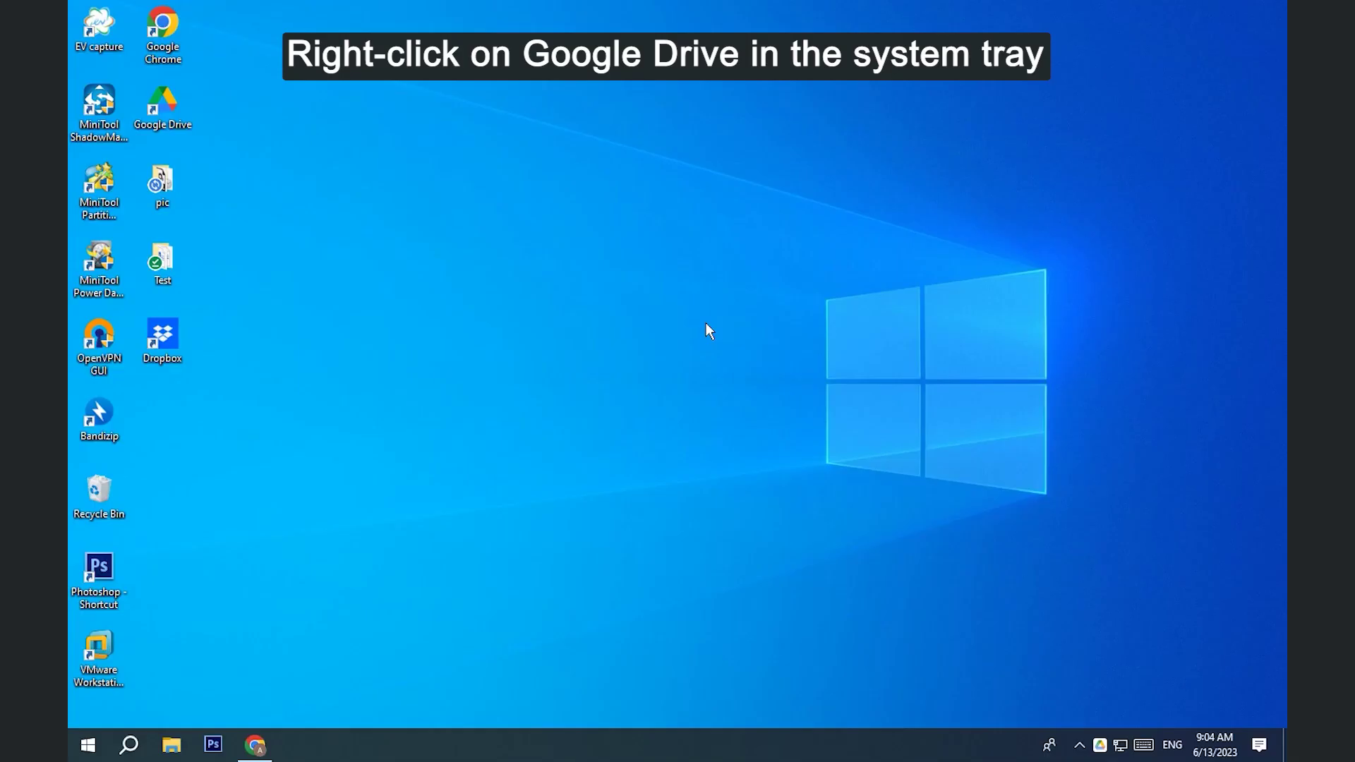
- Pause Google Drive syncing from the gear menu, then resume it
right_click(1098, 748)
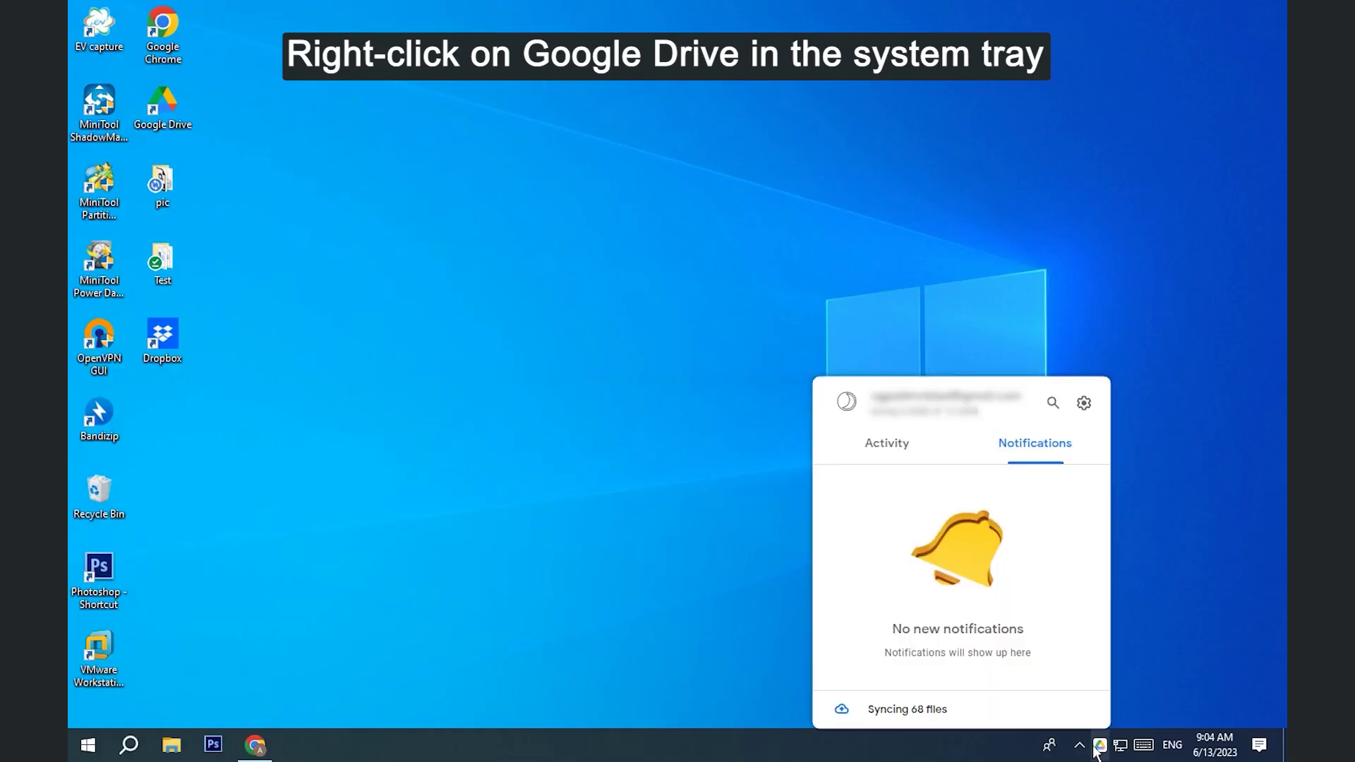
left_click(910, 446)
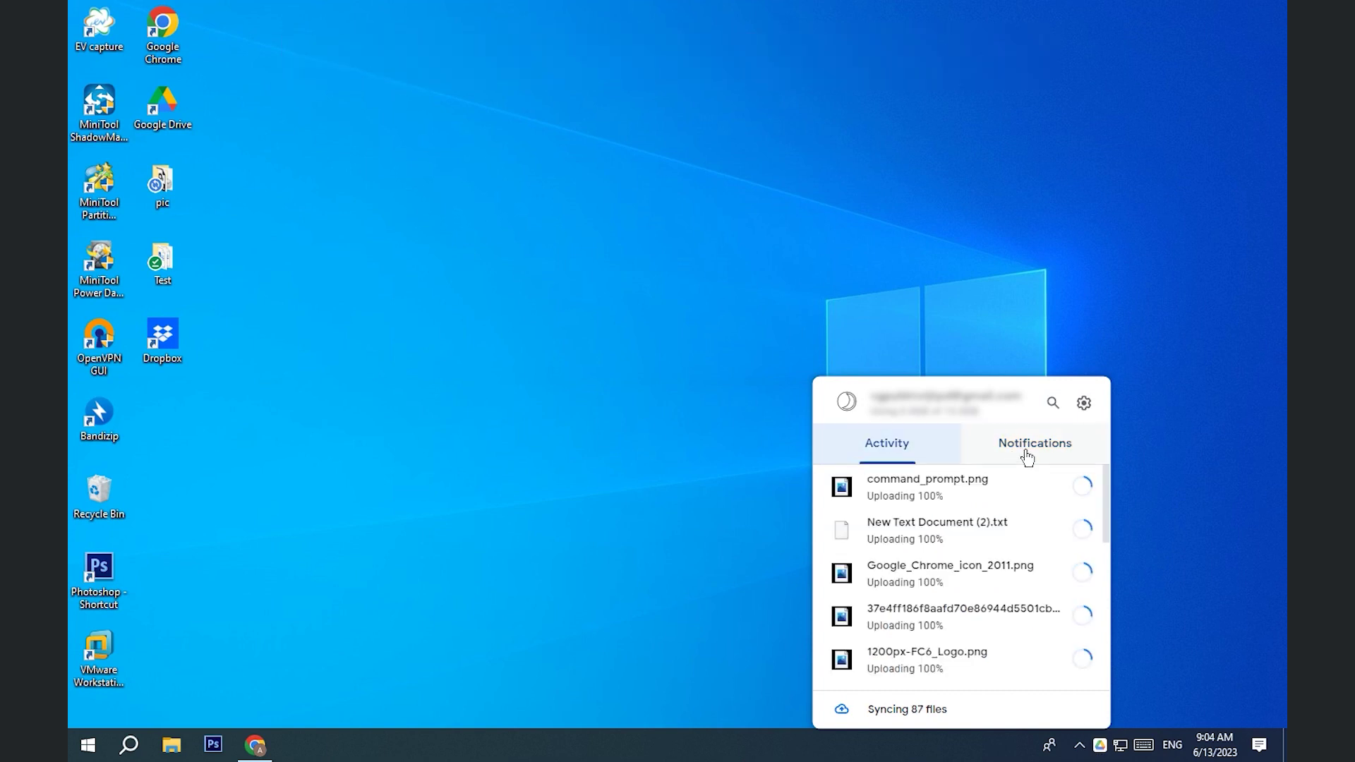
left_click(1083, 403)
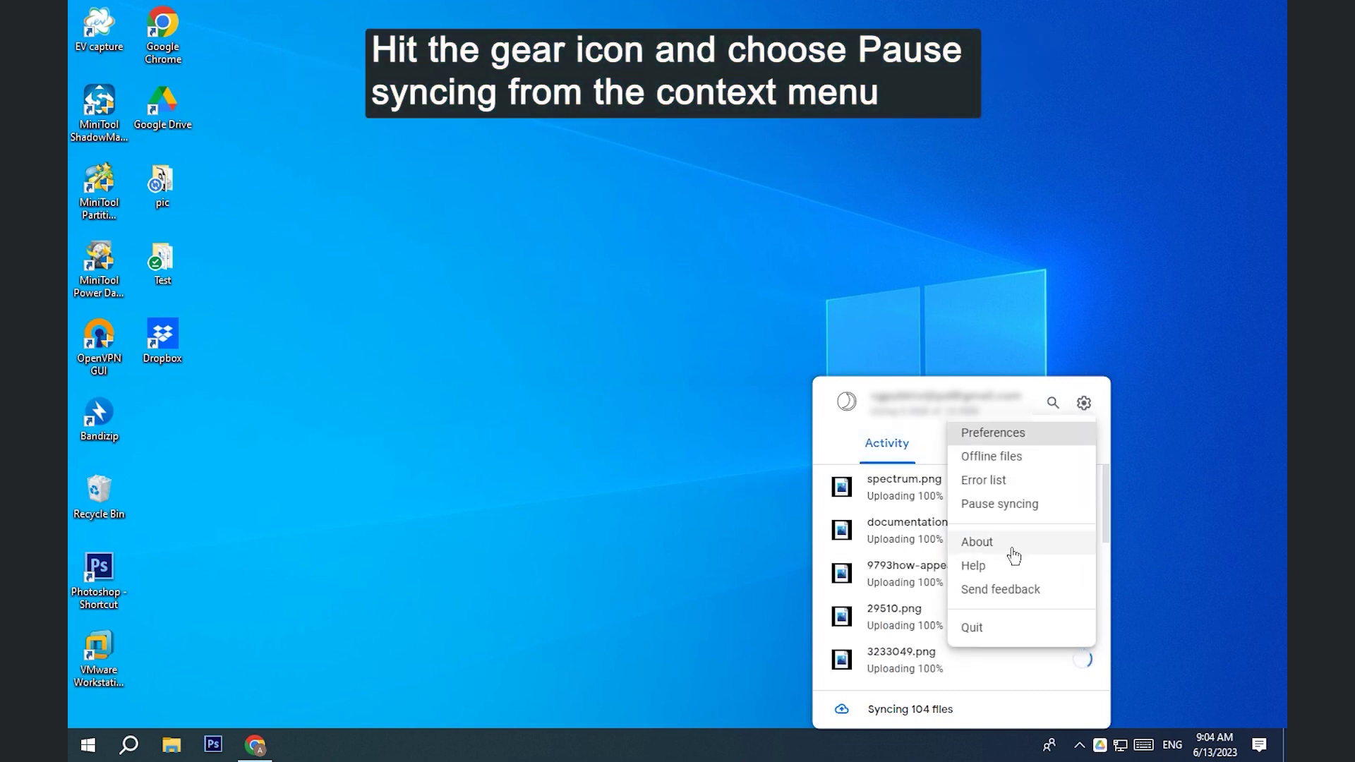
left_click(1014, 515)
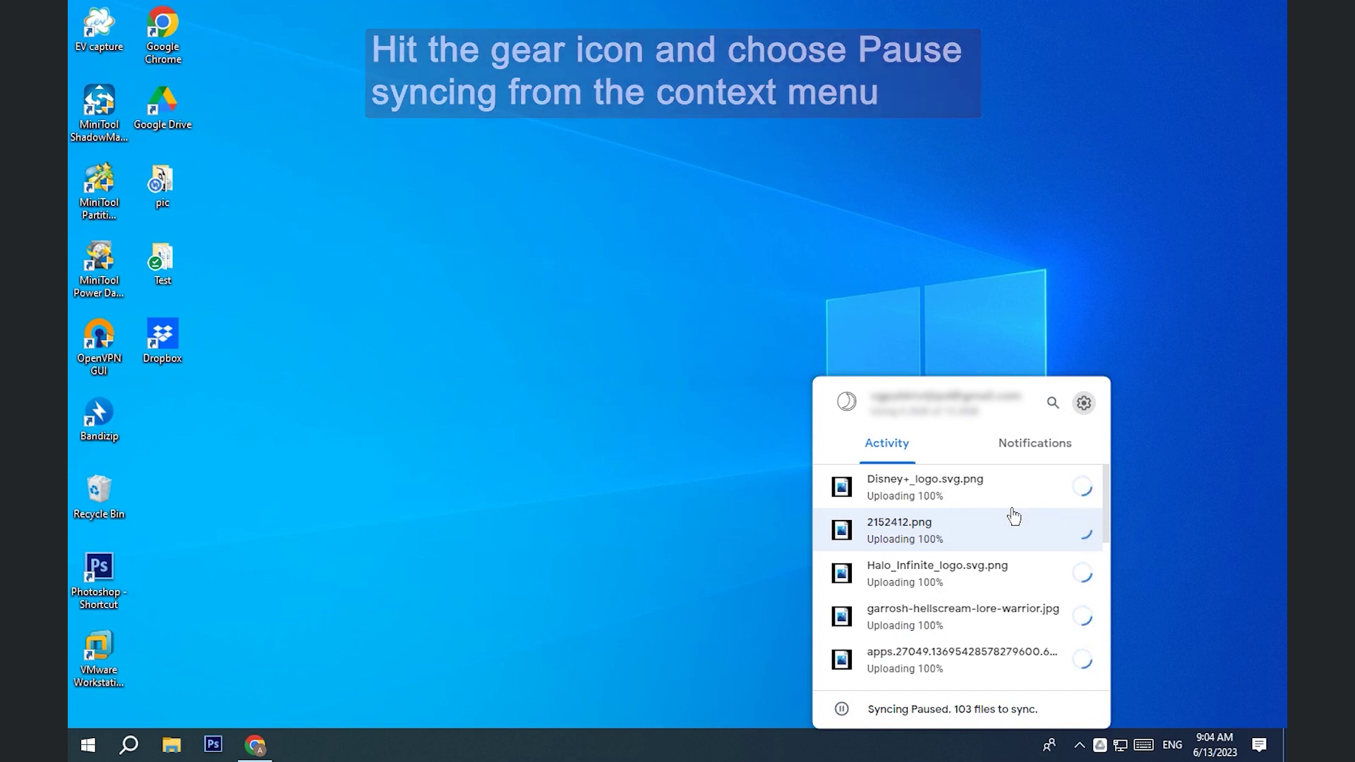
left_click(1080, 406)
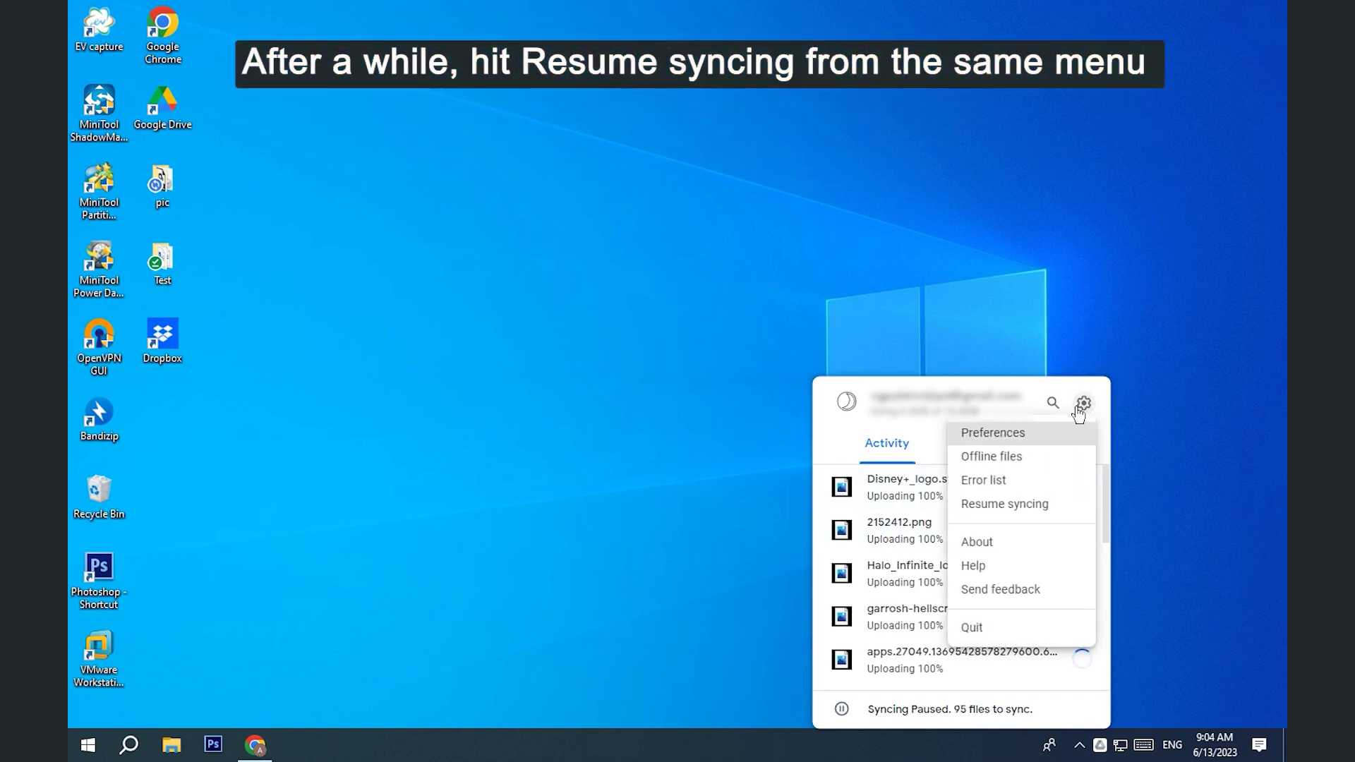
left_click(1007, 505)
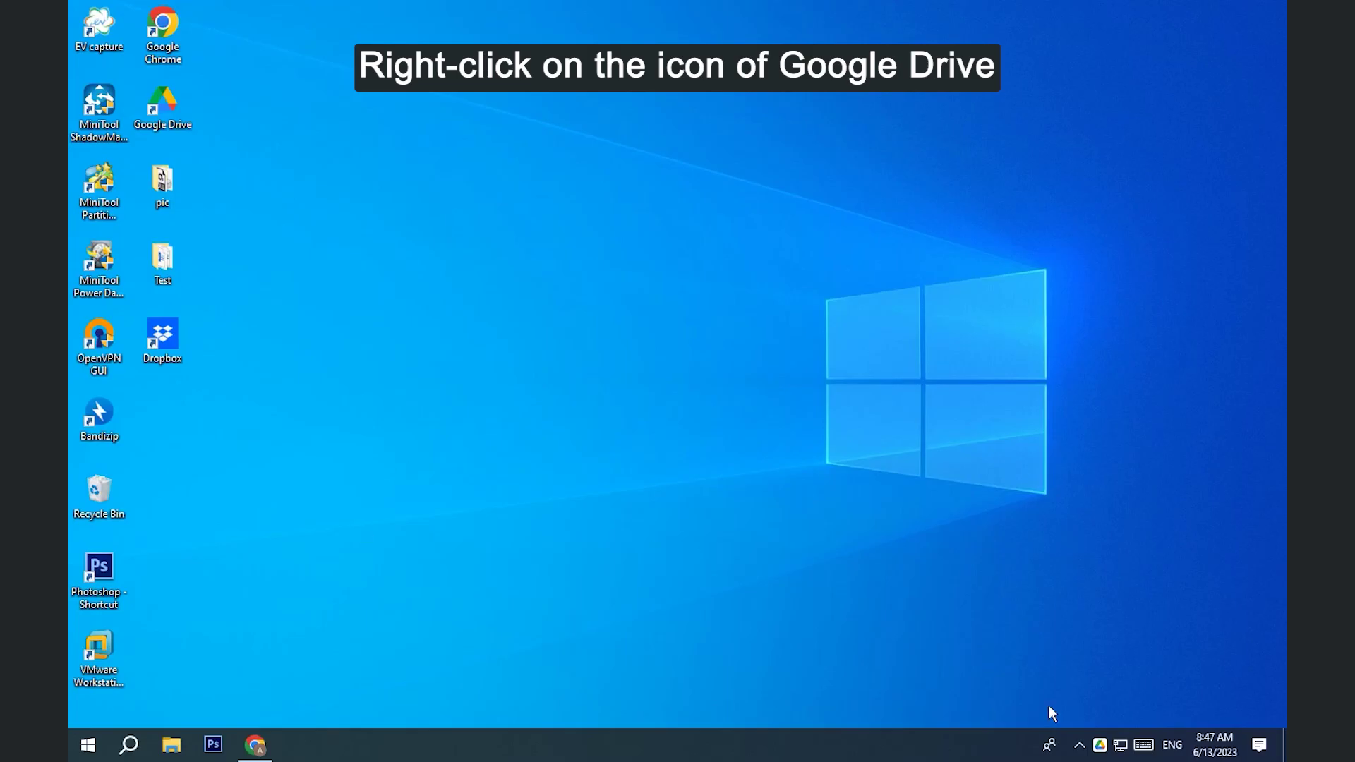
- Quit Google Drive, relaunch it from its desktop shortcut, and check its status panel
right_click(1099, 745)
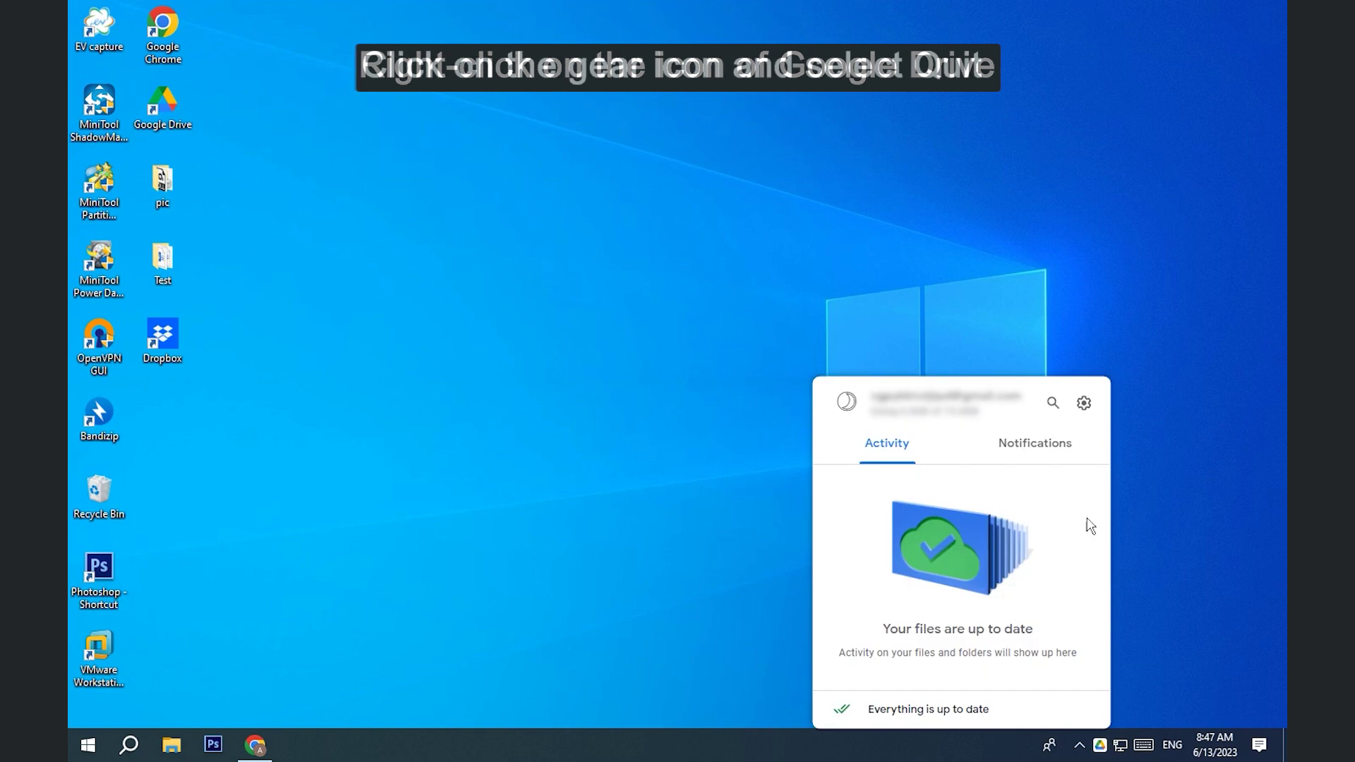
left_click(1086, 404)
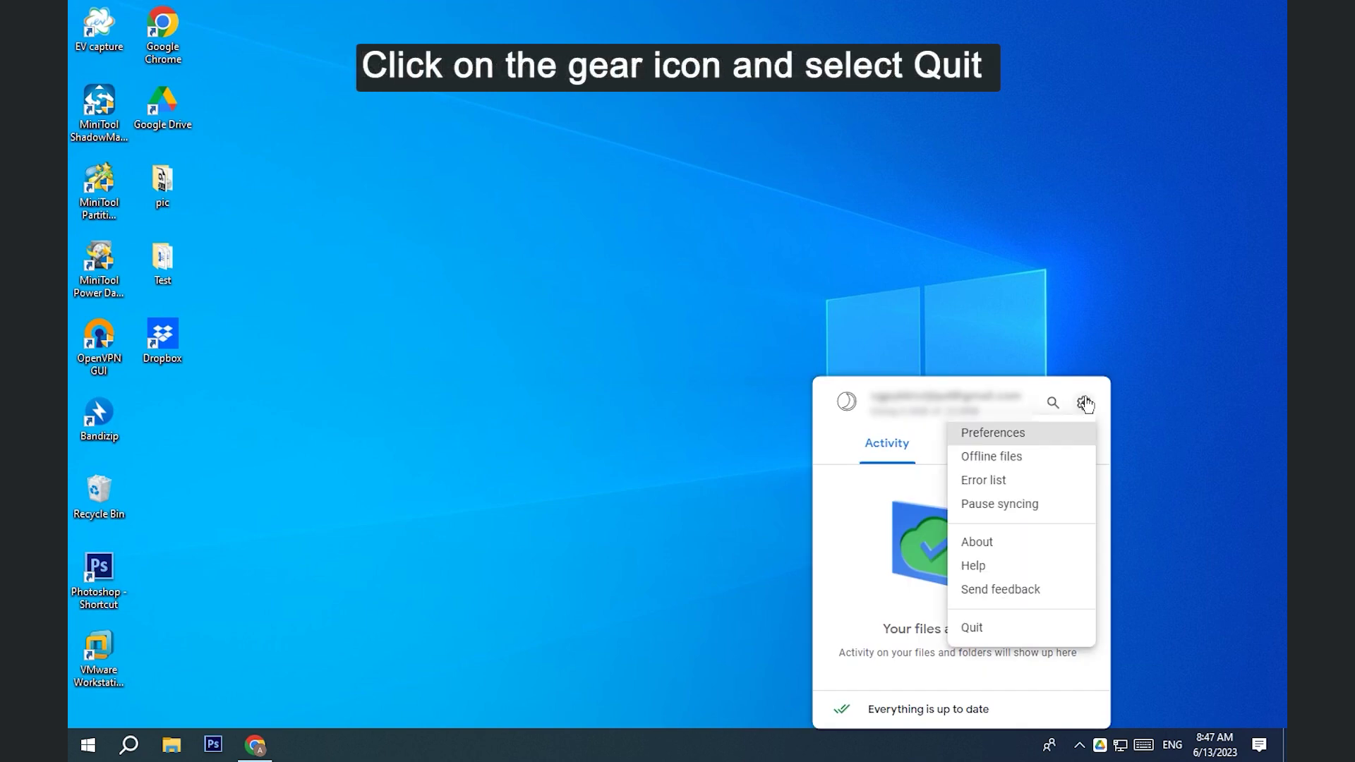
left_click(1024, 631)
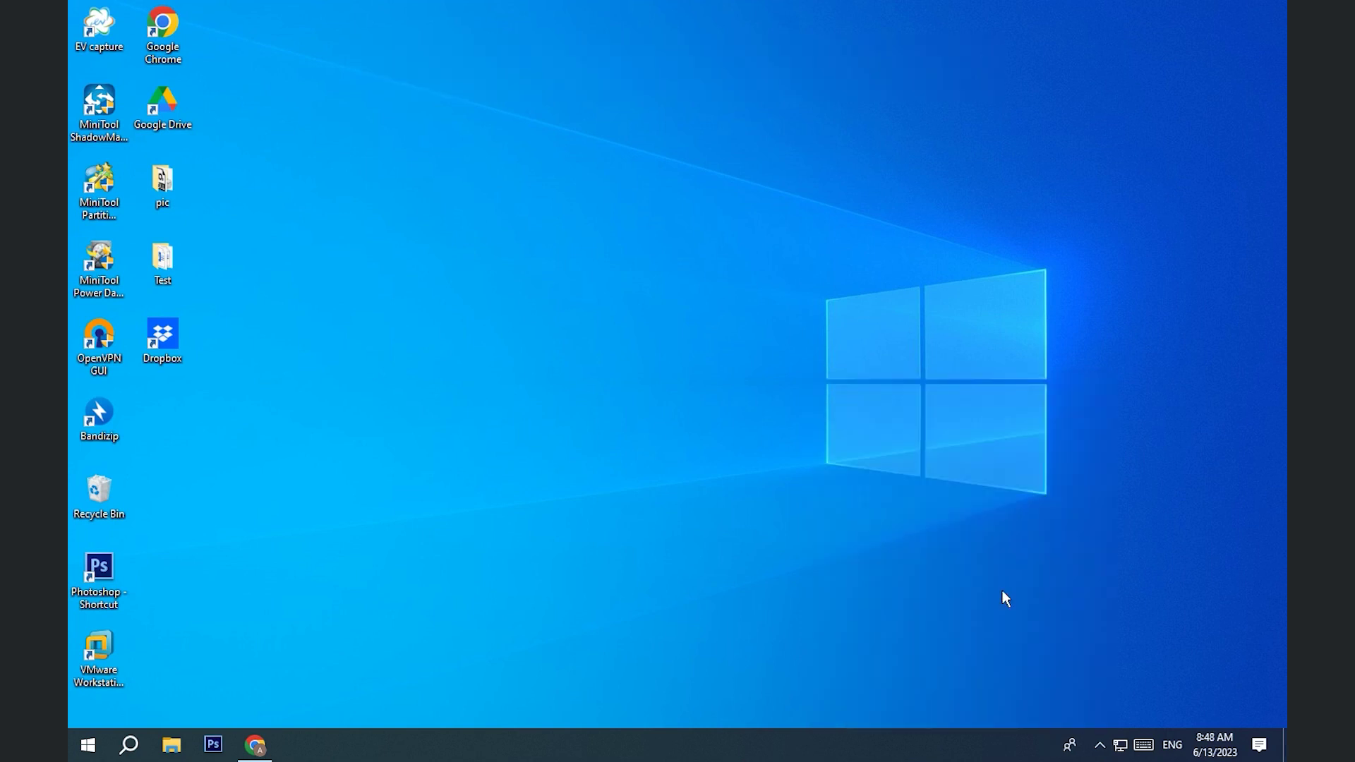
double_click(167, 103)
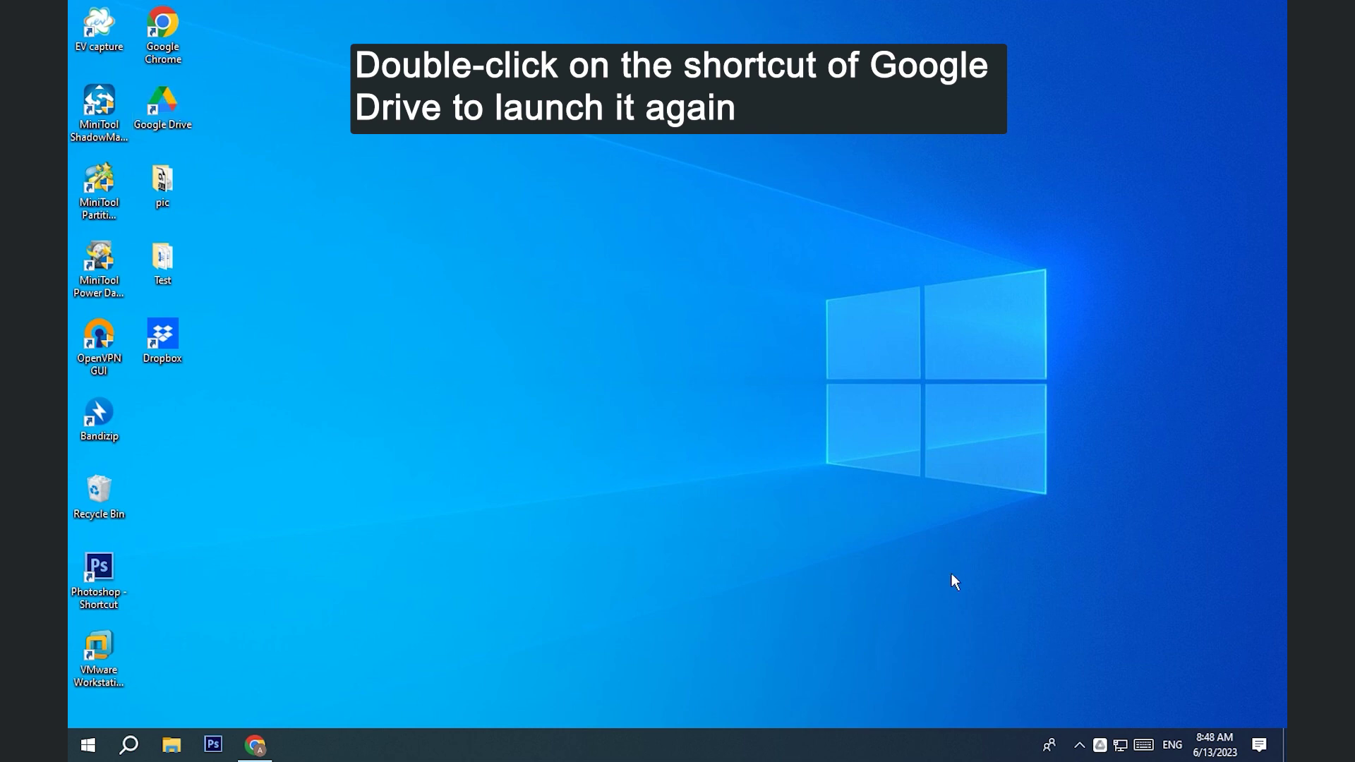
left_click(1100, 746)
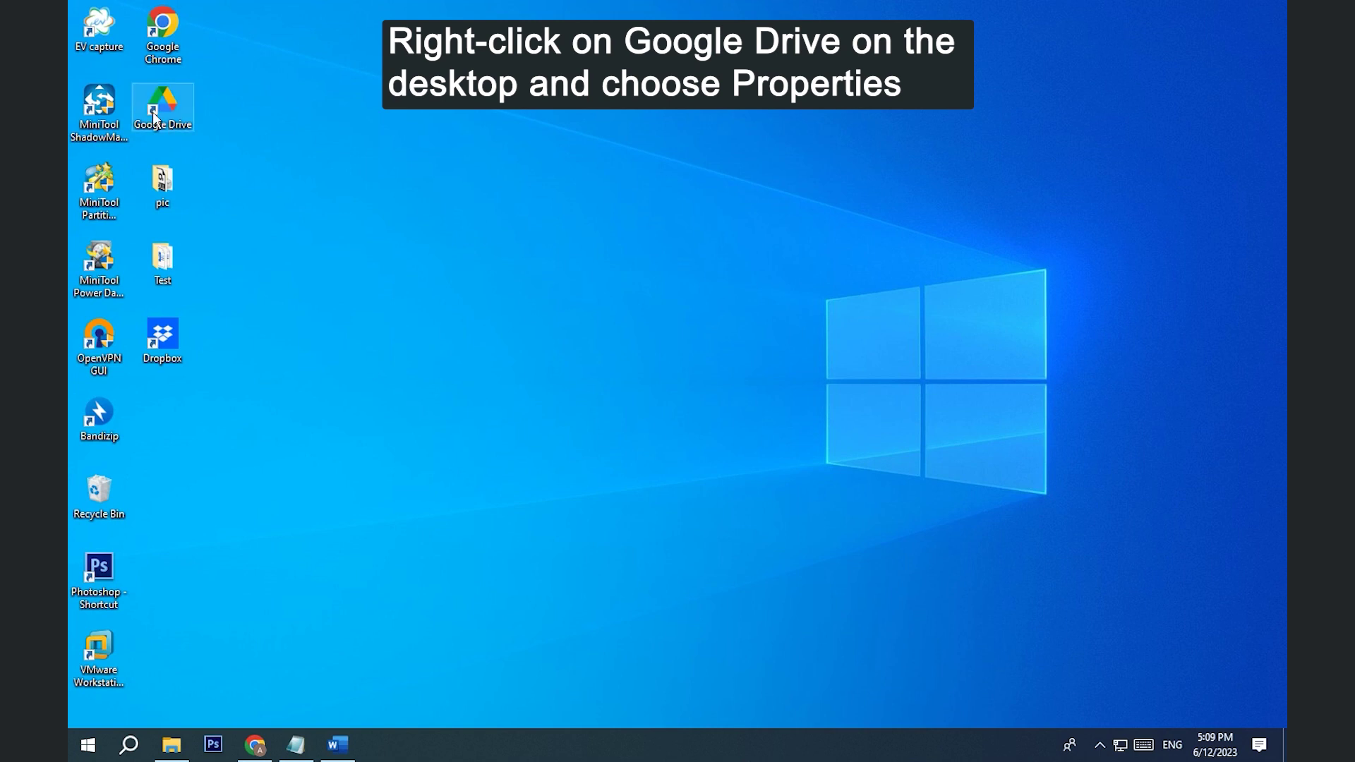
- Enable 'Run this program as an administrator' on the Google Drive shortcut's Compatibility settings
right_click(153, 113)
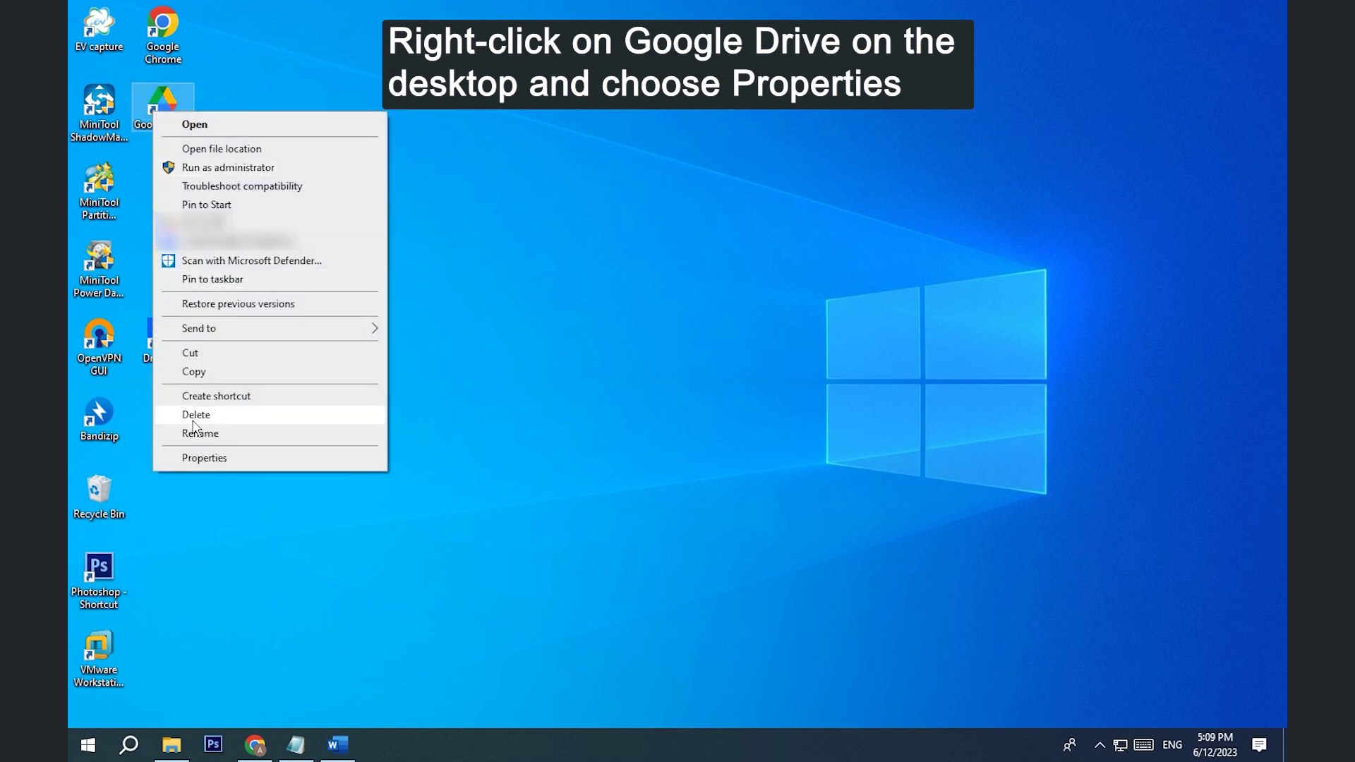
left_click(205, 457)
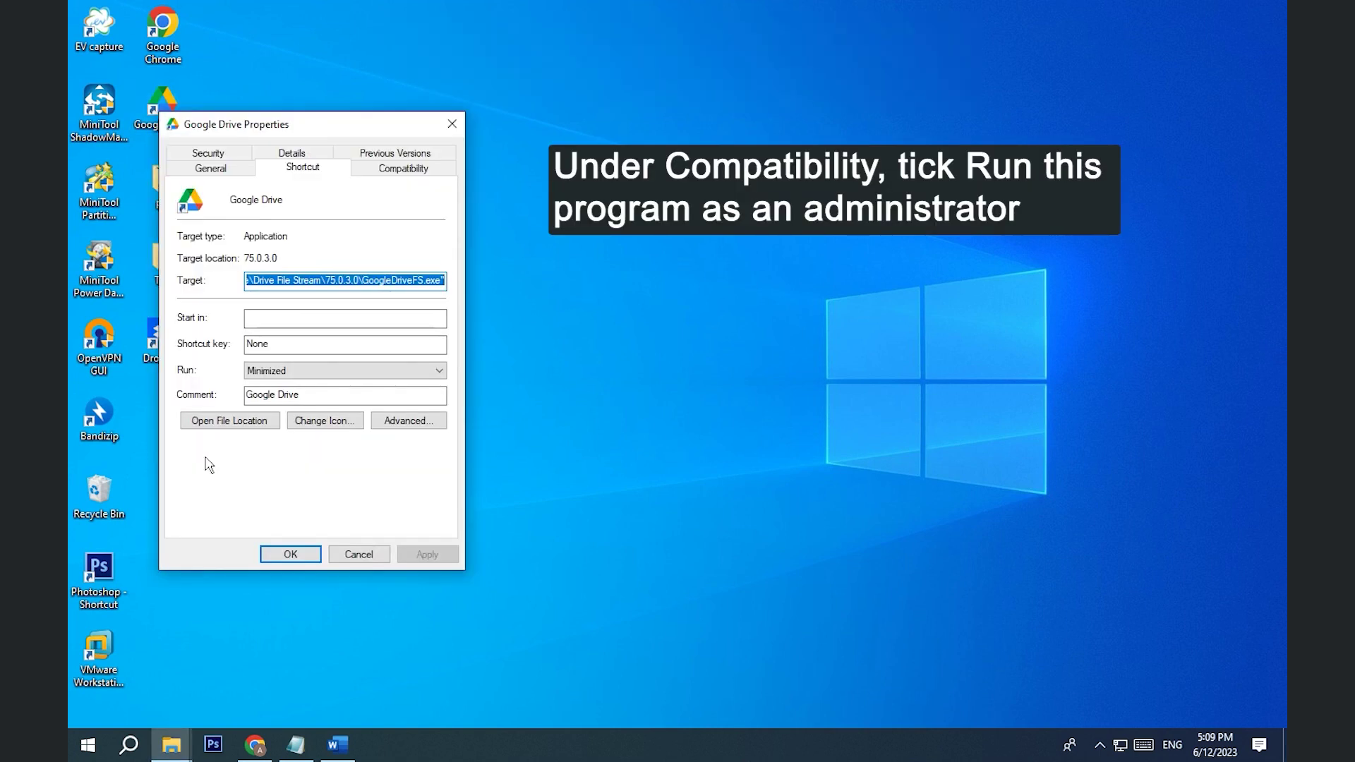
left_click(395, 168)
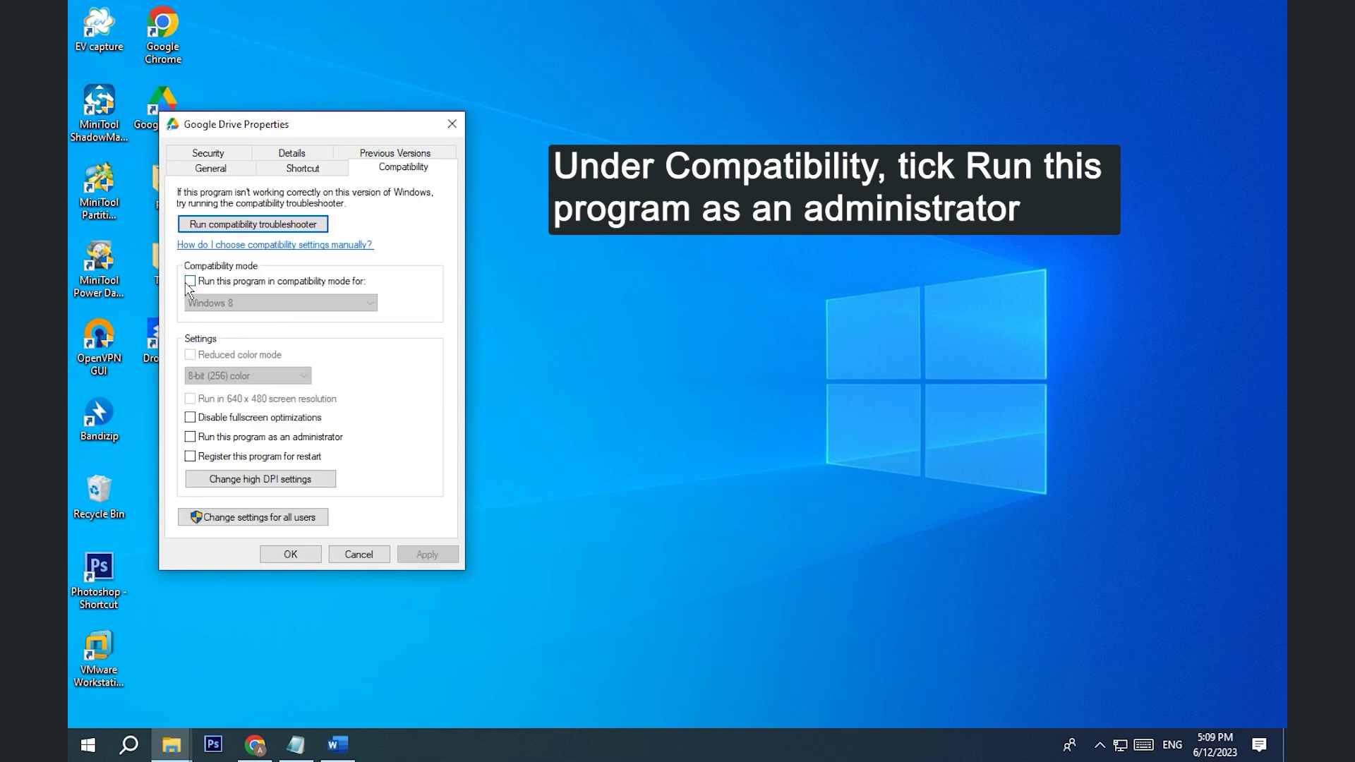
left_click(192, 439)
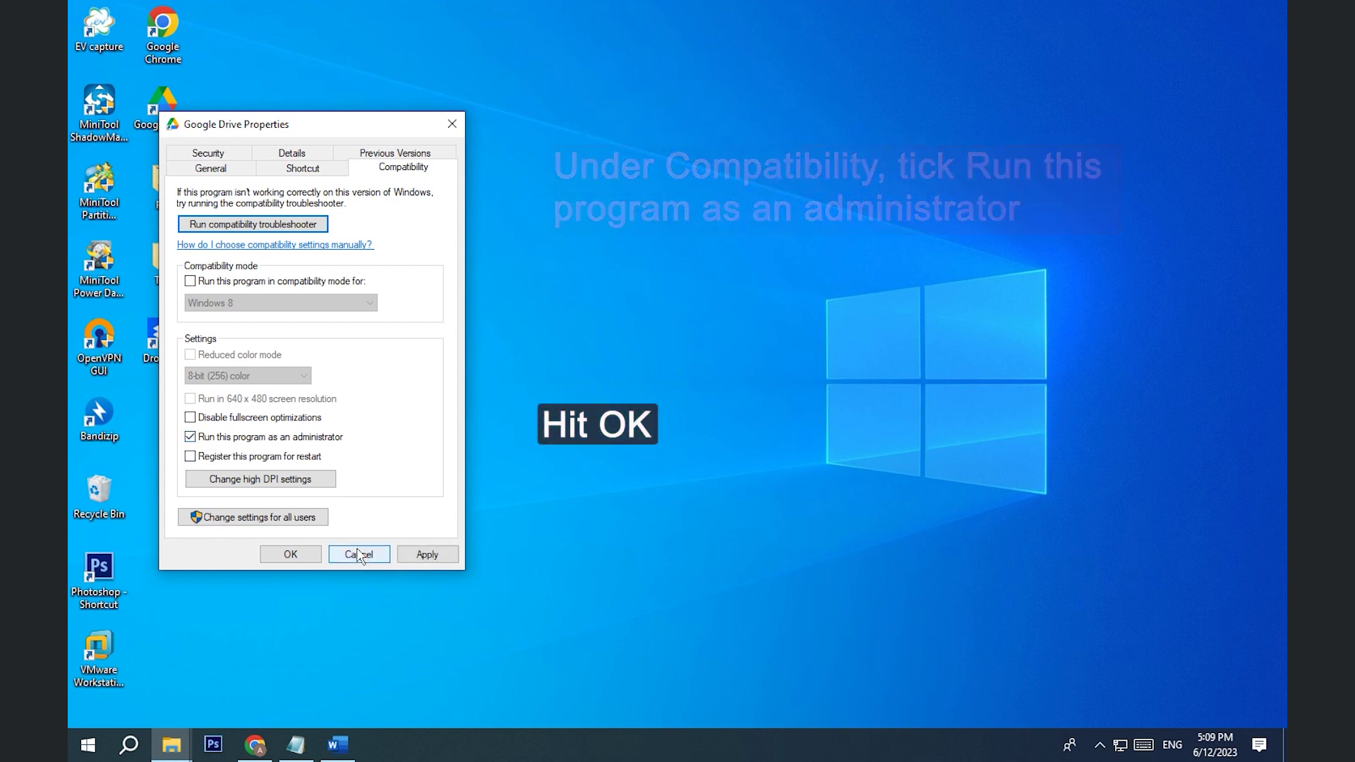
left_click(291, 554)
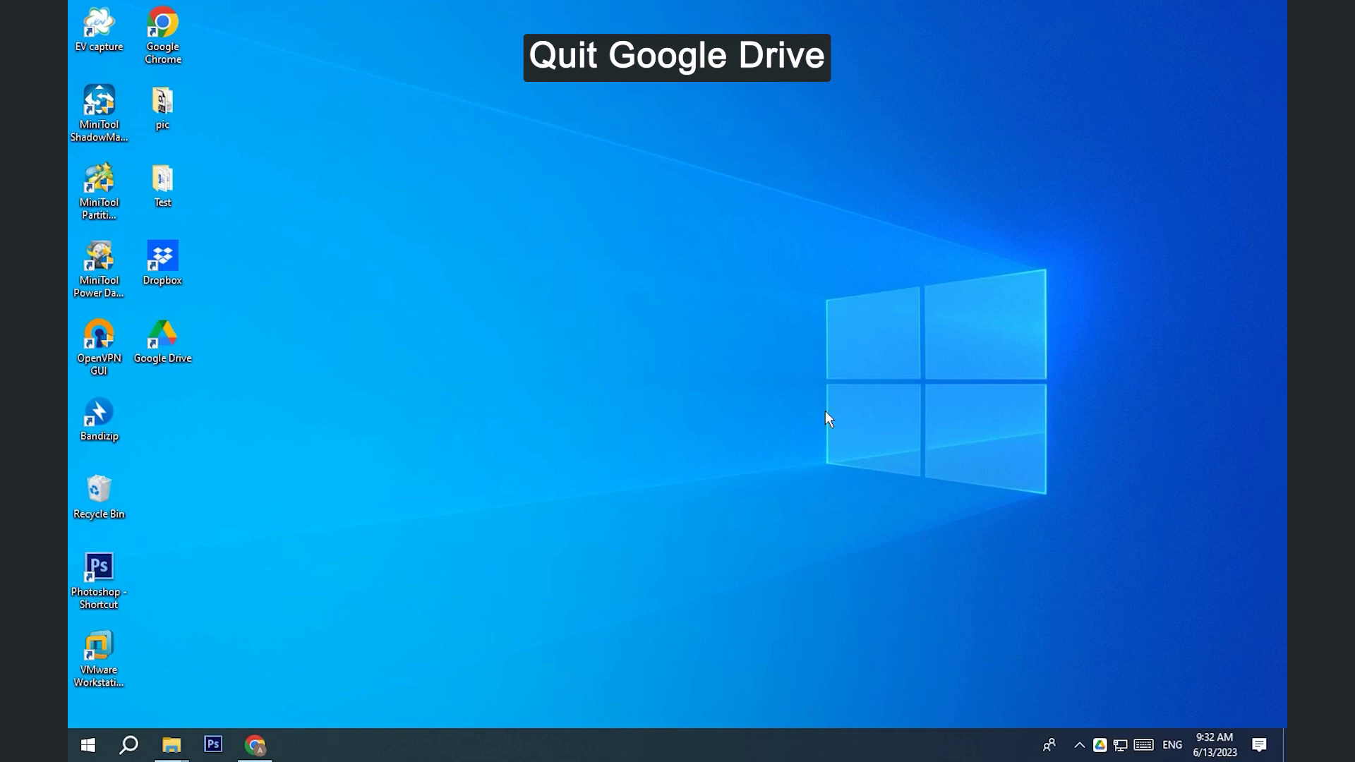
- Quit Google Drive from the gear menu in its tray panel
left_click(1100, 746)
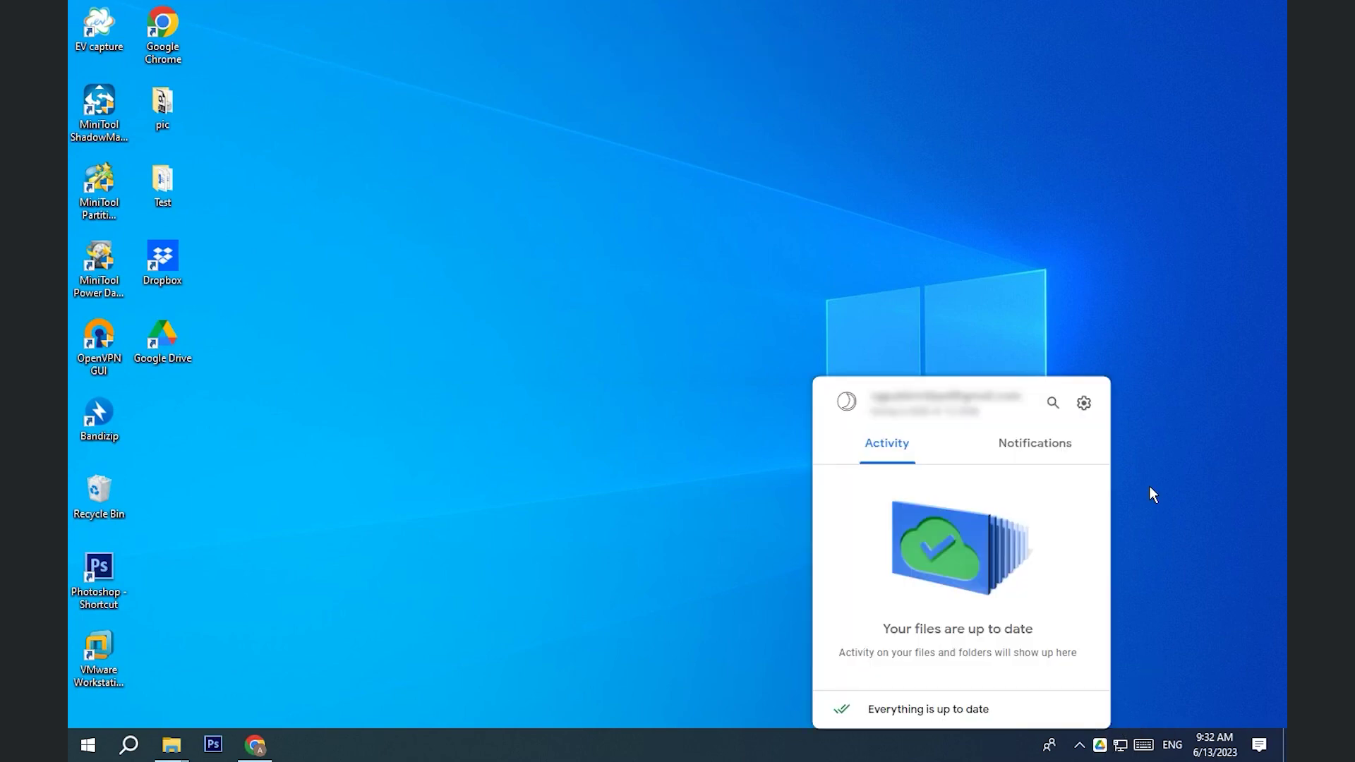
left_click(1083, 404)
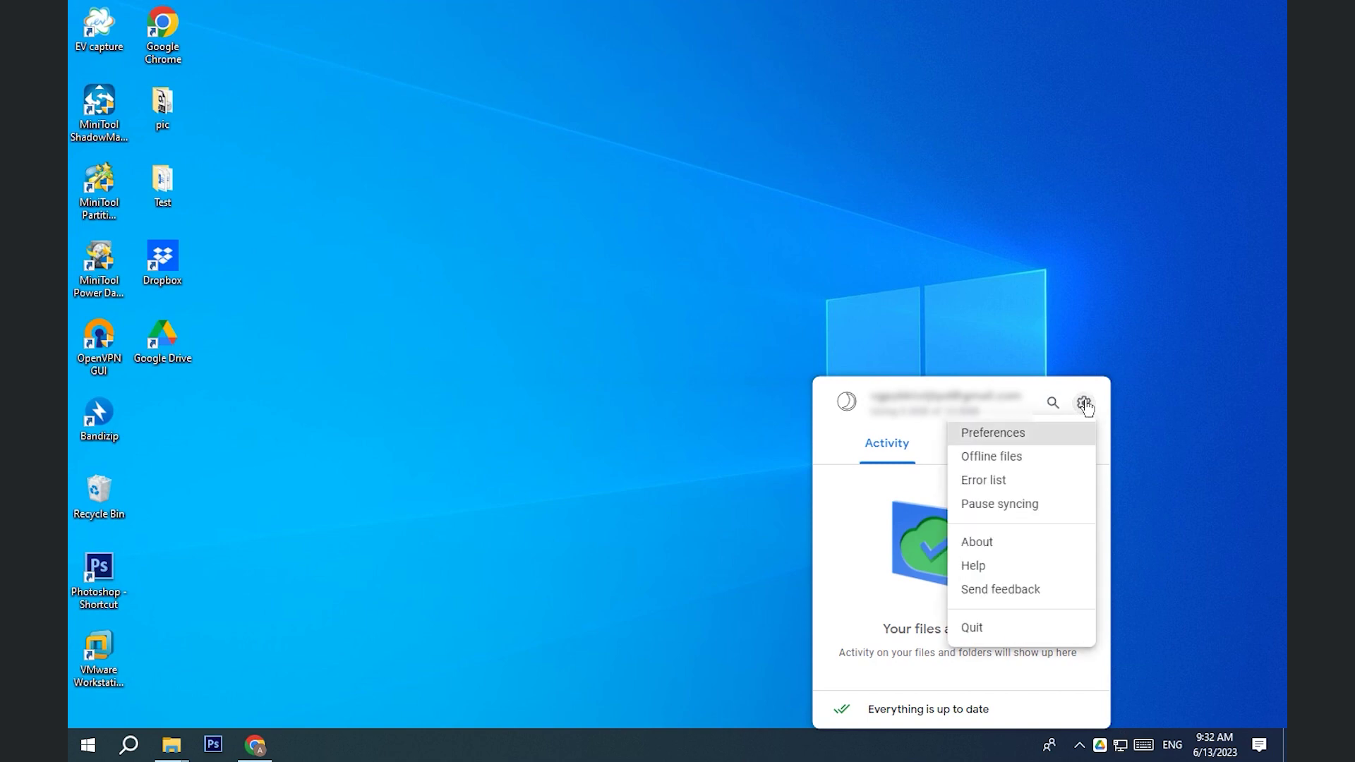
left_click(1028, 628)
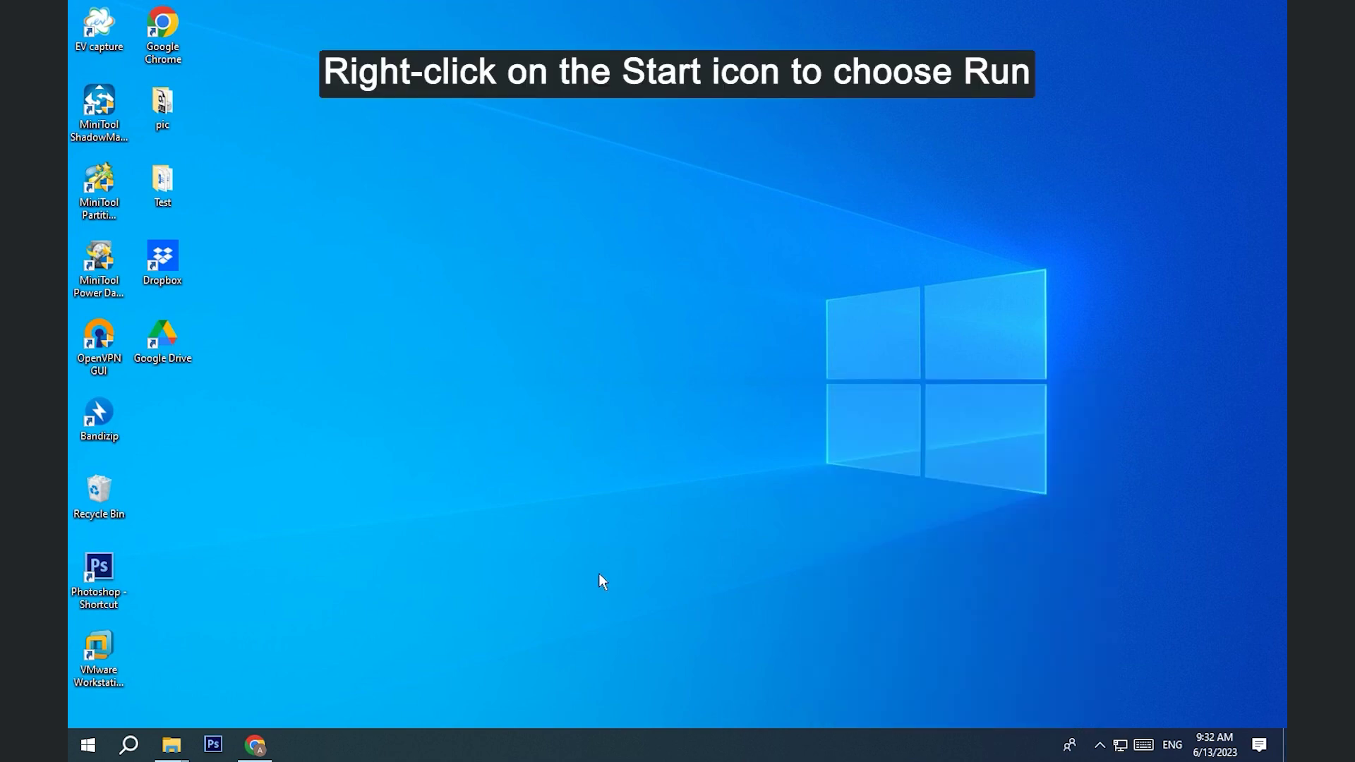
- Open Programs and Features by running appwiz.cpl from the Run box
right_click(80, 745)
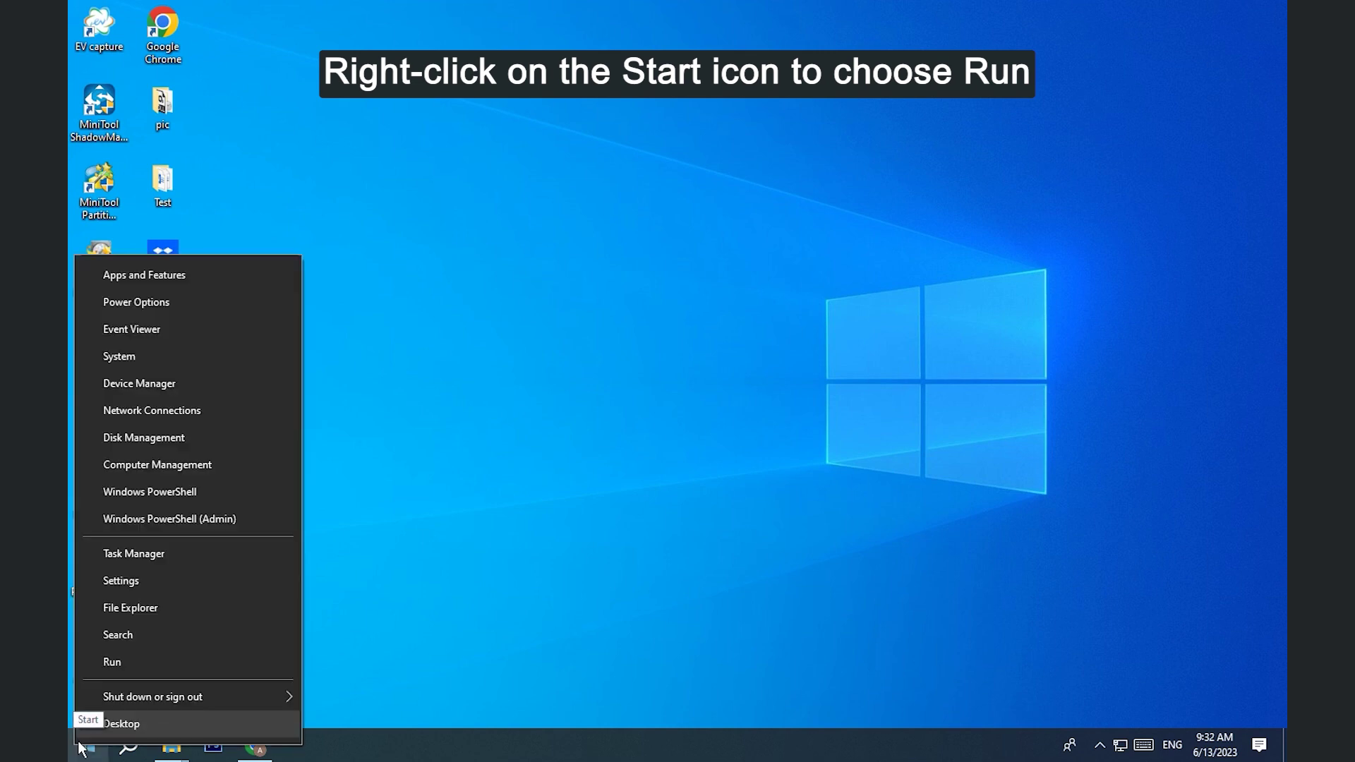
left_click(158, 659)
type("app")
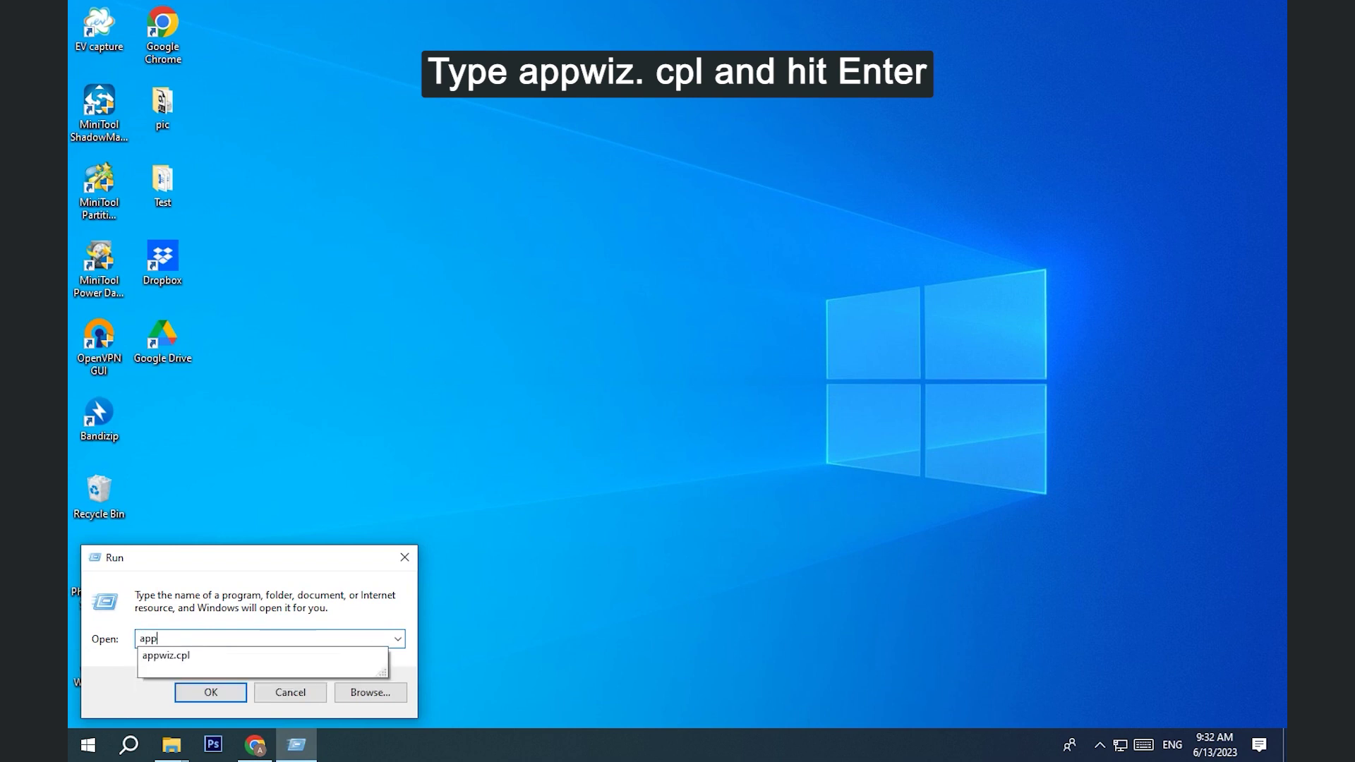
type("wiz.cpl")
key("Return")
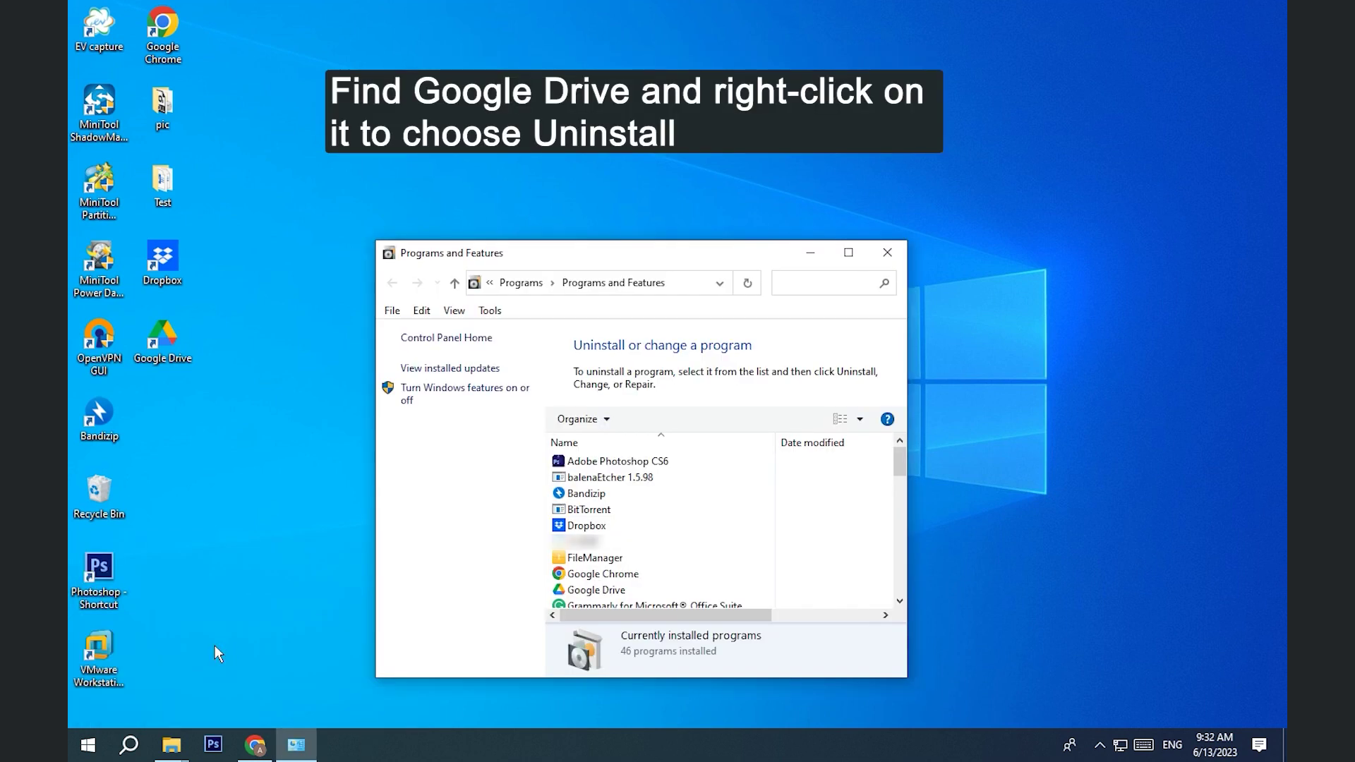
- Uninstall Google Drive and close the finished uninstaller notice
right_click(655, 592)
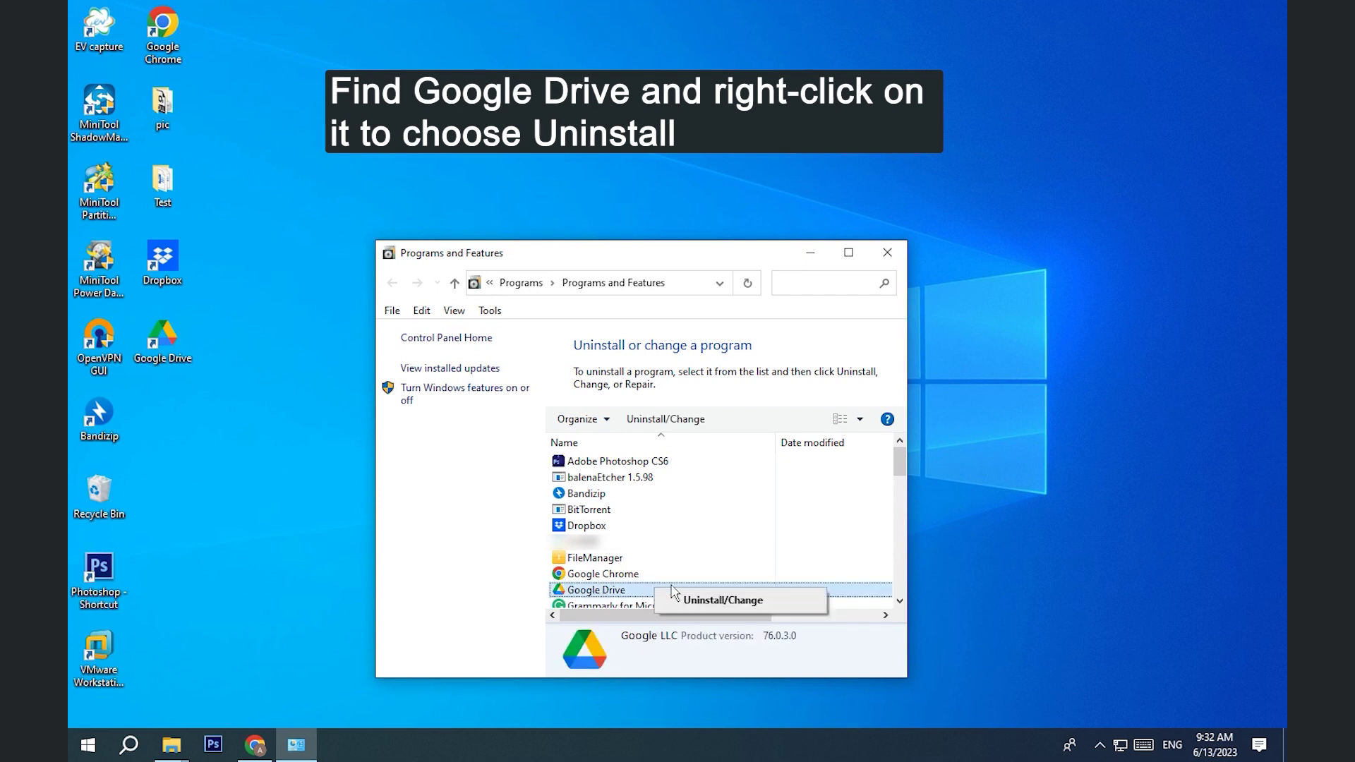
left_click(721, 600)
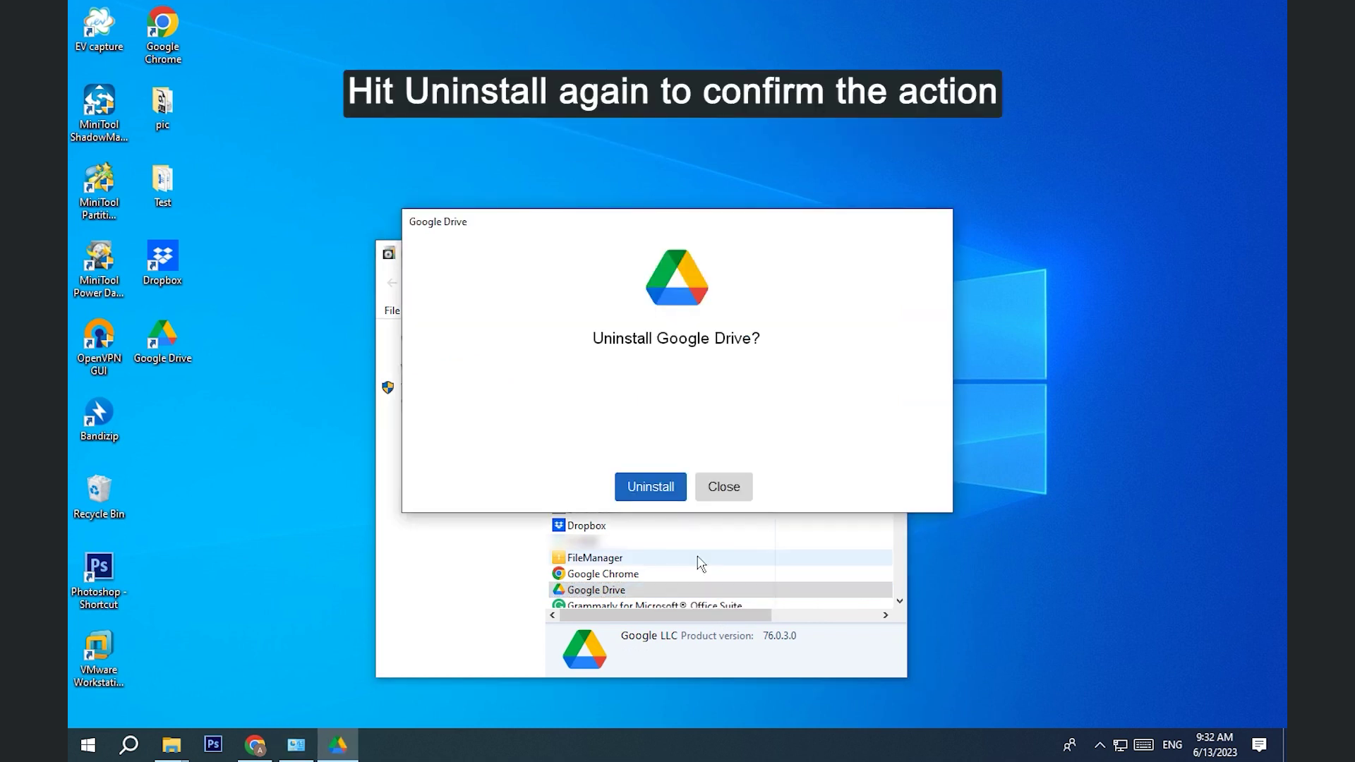
left_click(642, 486)
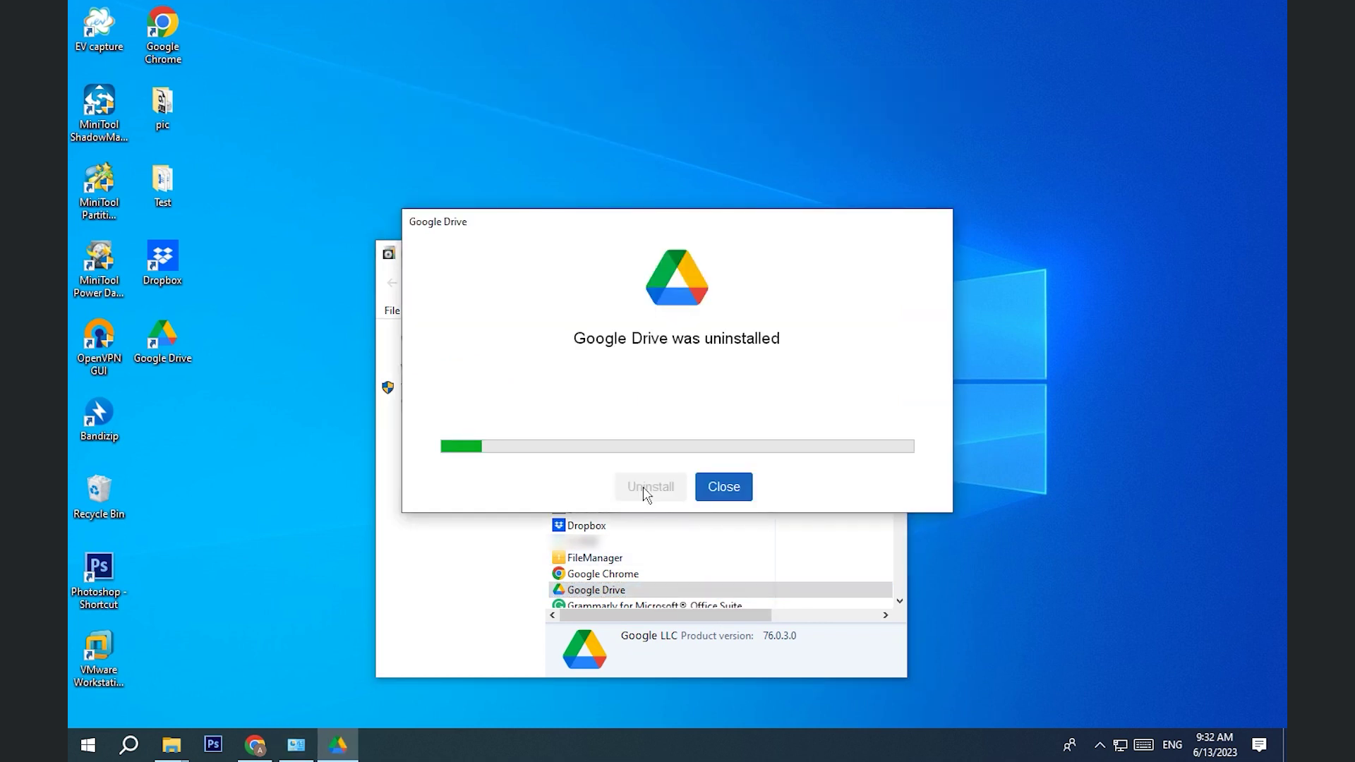
left_click(730, 486)
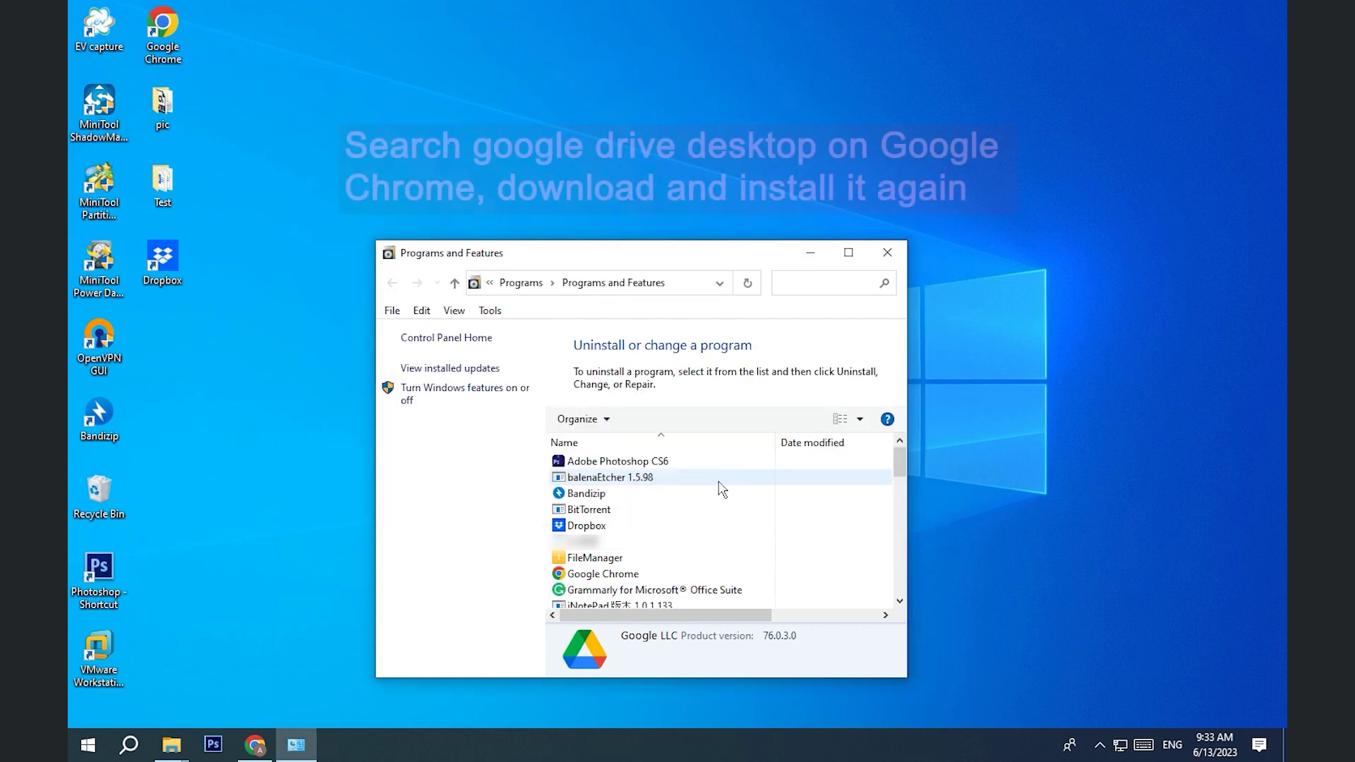
- Search Google for 'google drive desktop' in Chrome and open the Download - Google Drive result
left_click(256, 746)
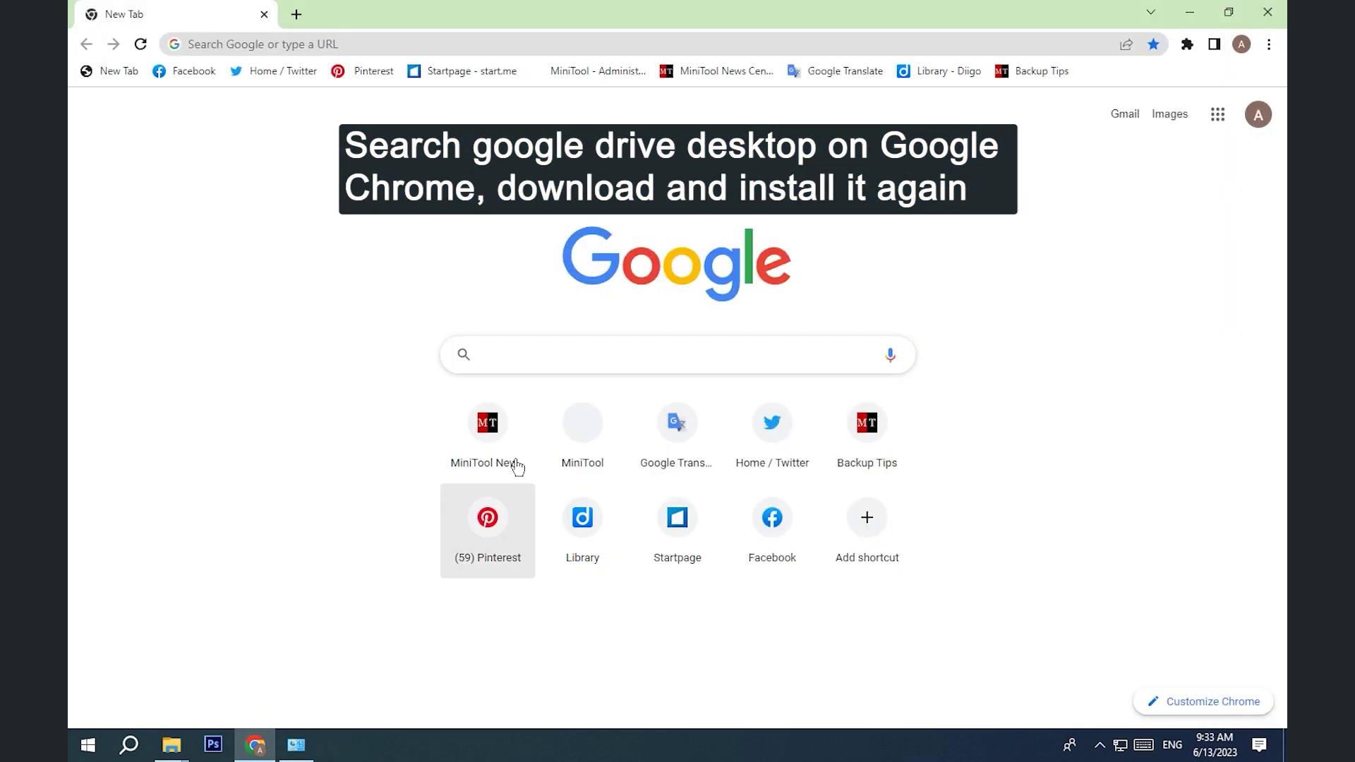
left_click(516, 358)
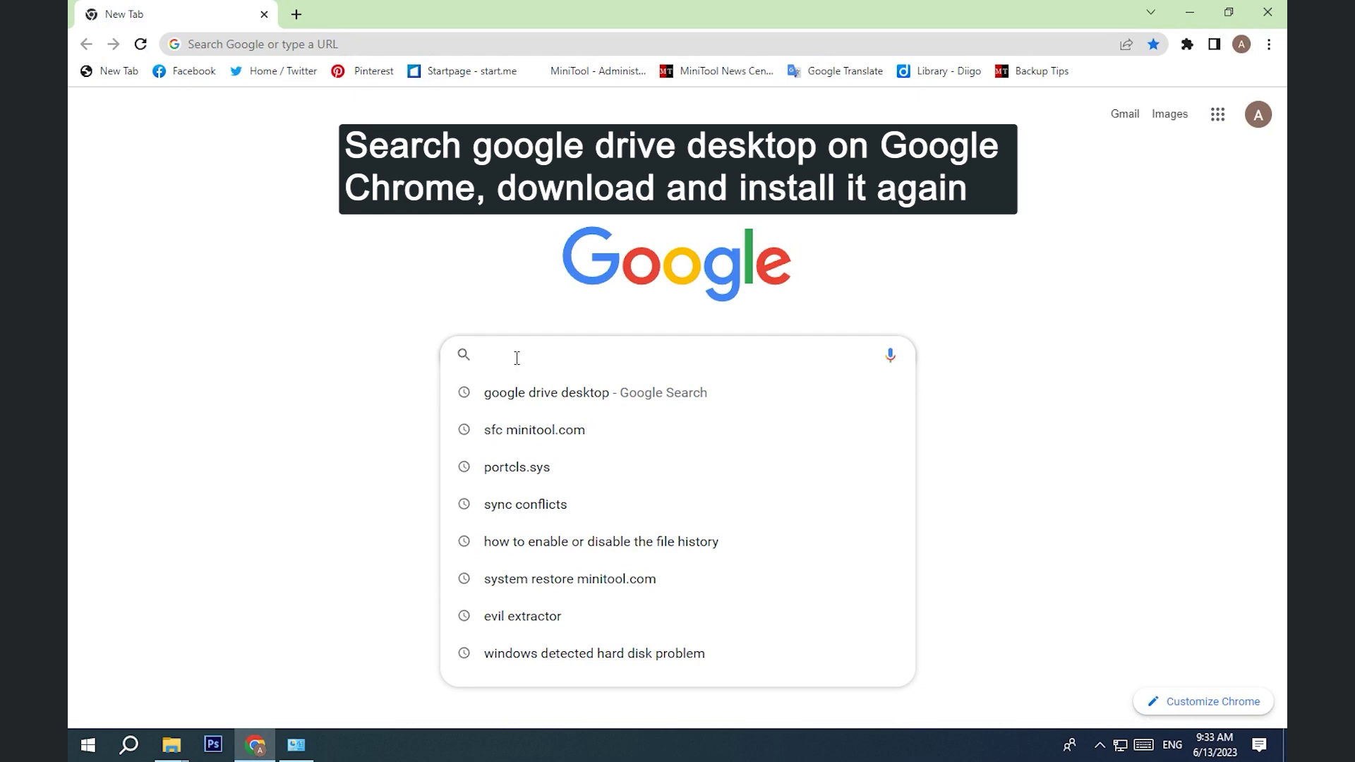
type("google d")
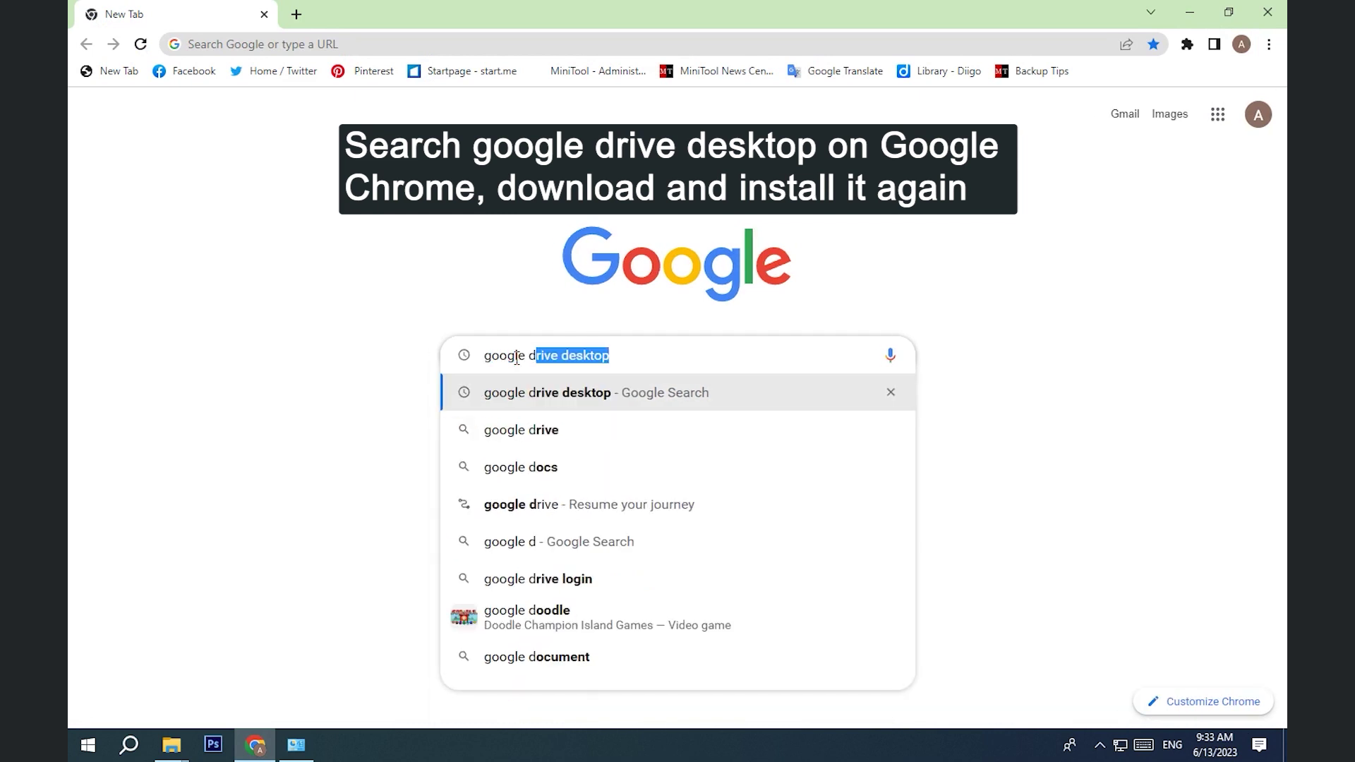
type("rive desk")
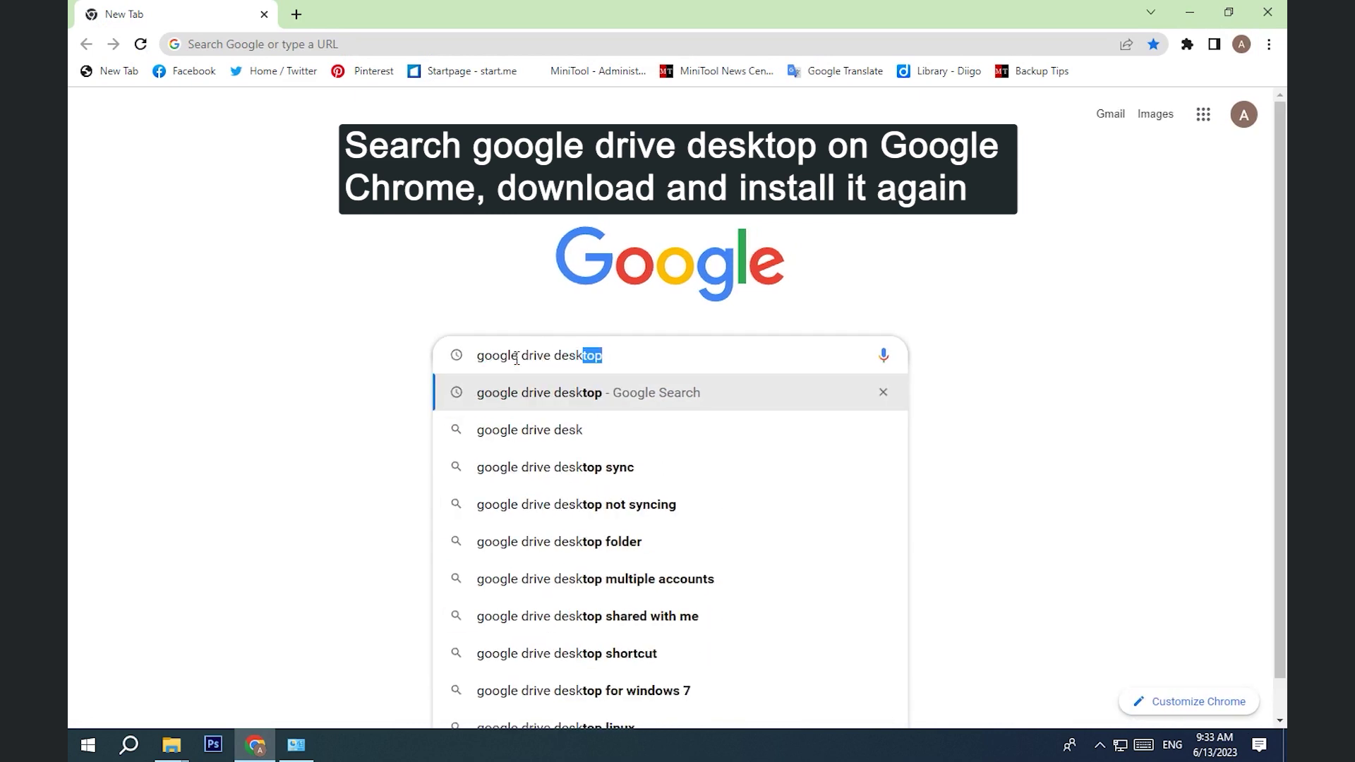
type("top")
key("Return")
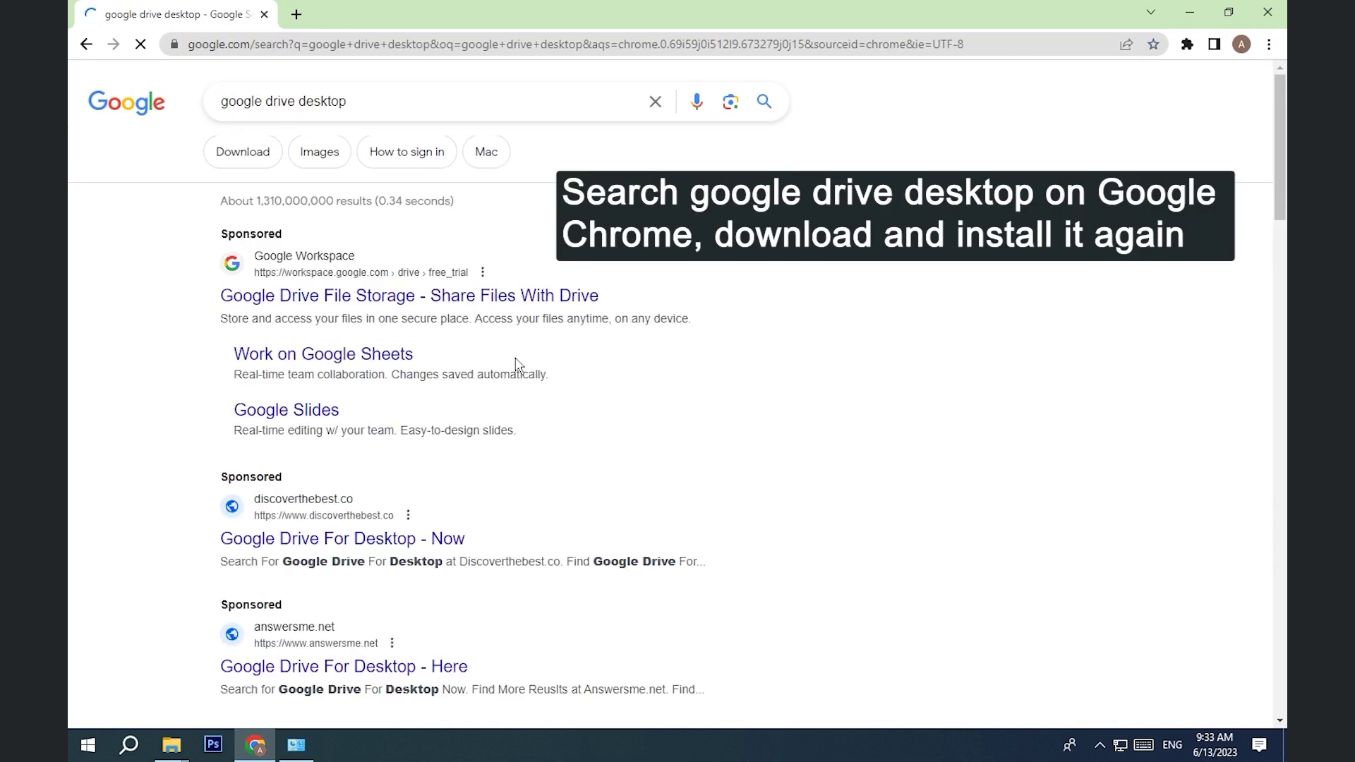
scroll(515, 364, "down", 3)
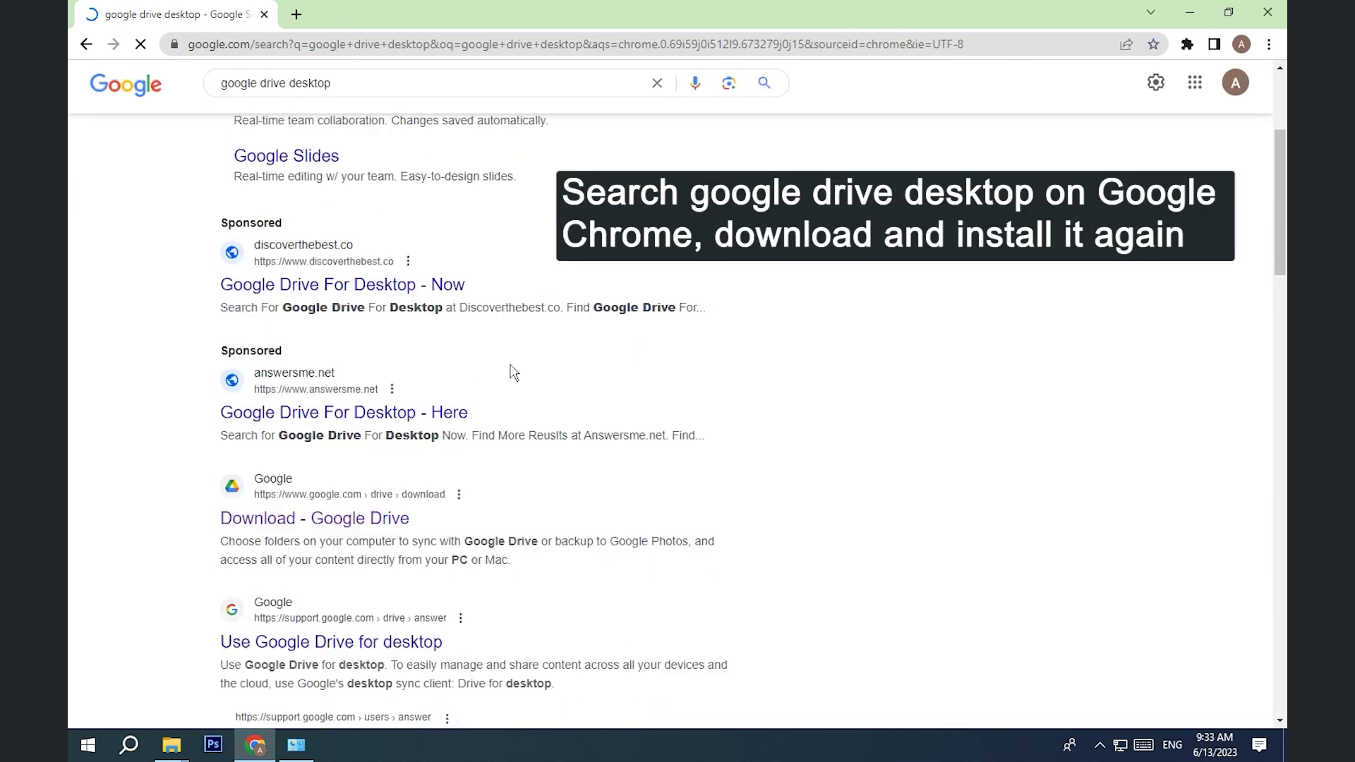
left_click(342, 526)
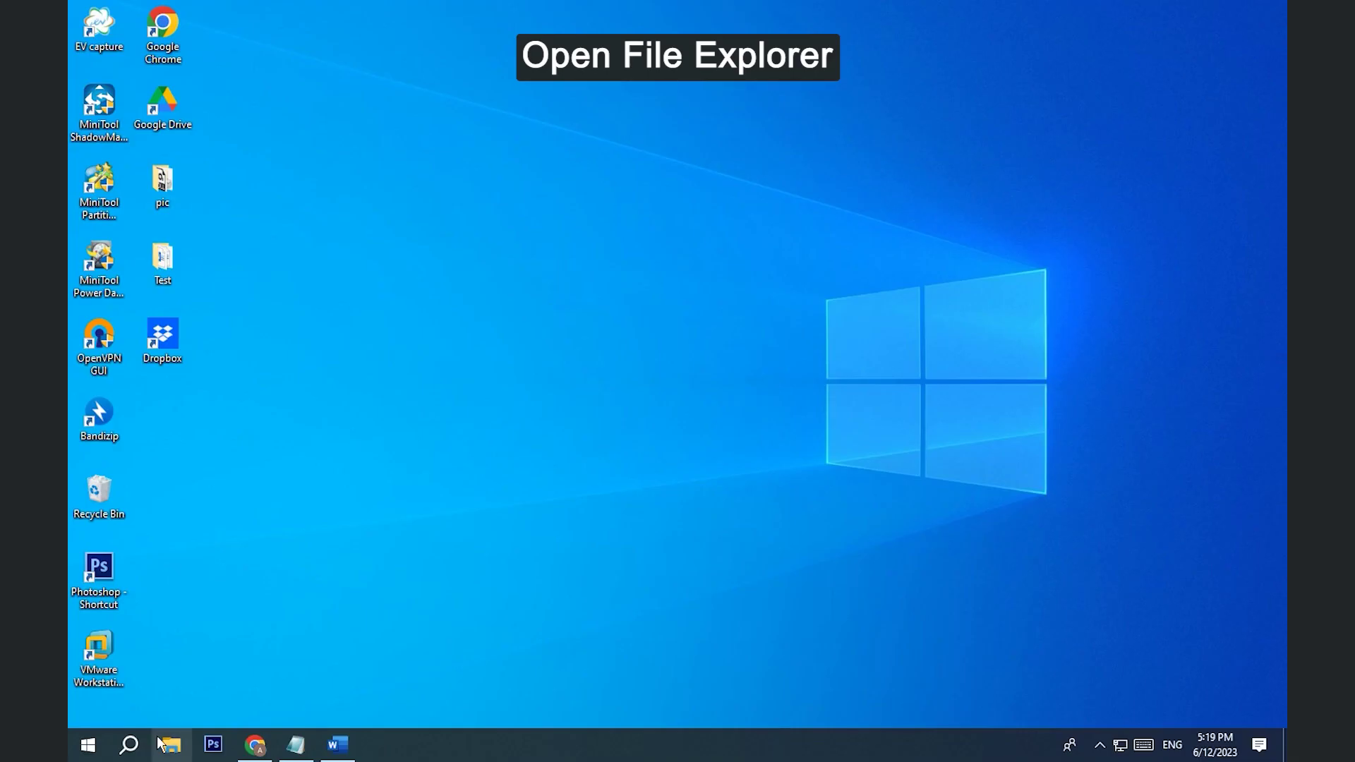
- Turn on 'Show hidden files, folders, and drives' in File Explorer's Folder Options and apply it
left_click(166, 743)
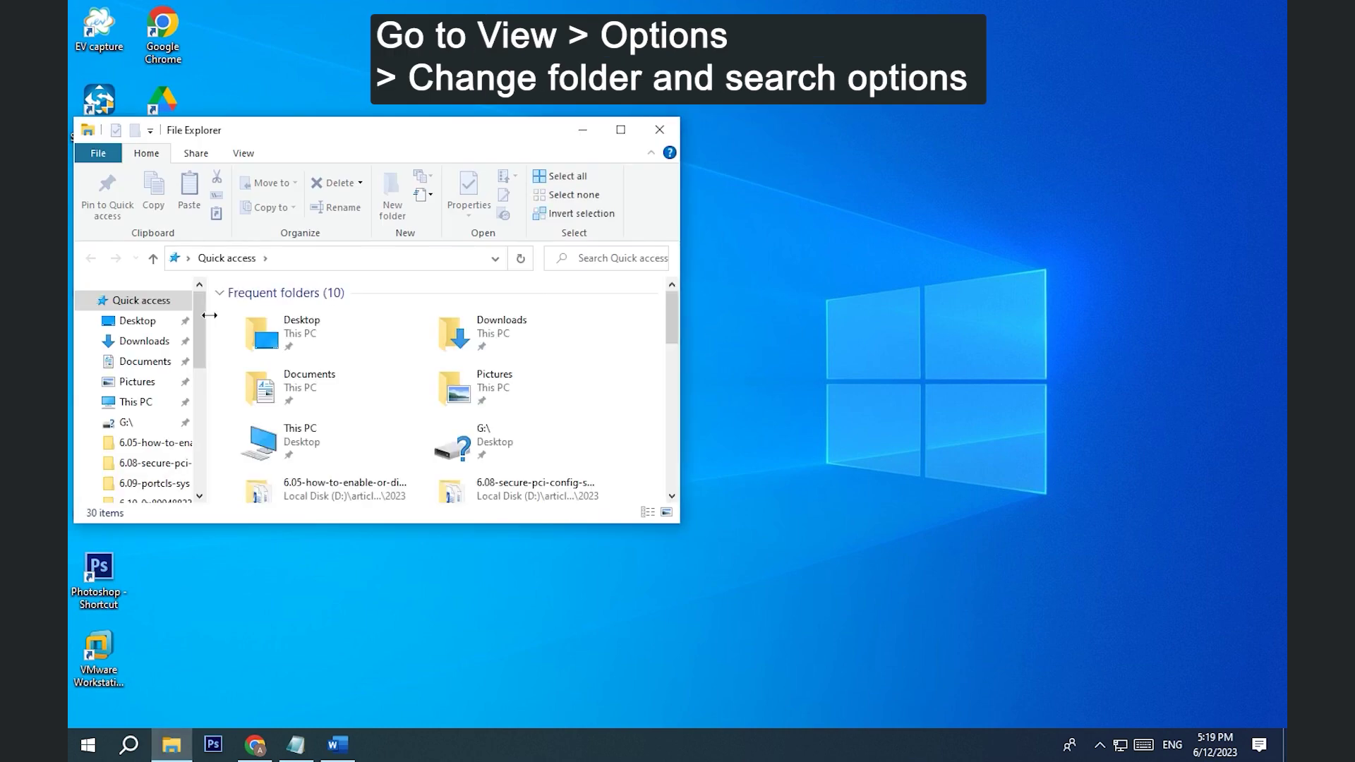
left_click(242, 154)
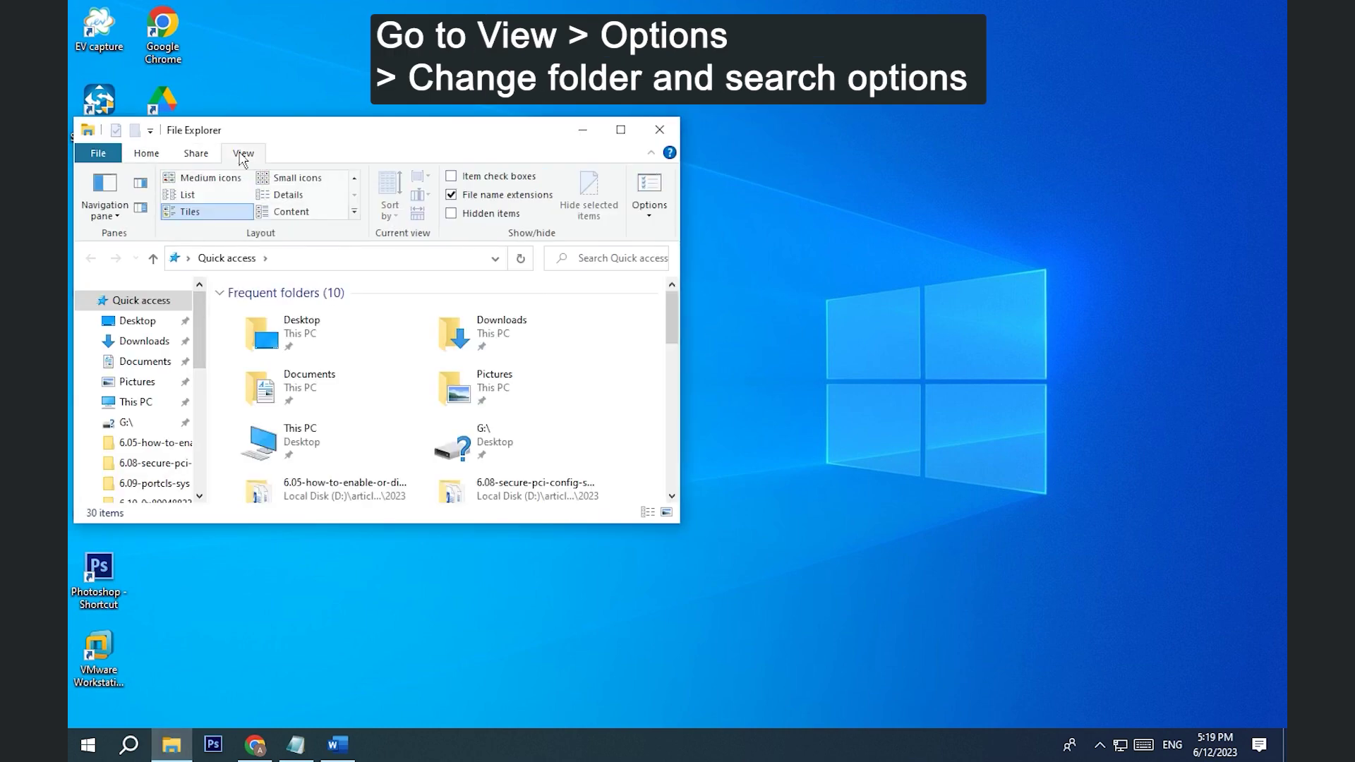
left_click(650, 218)
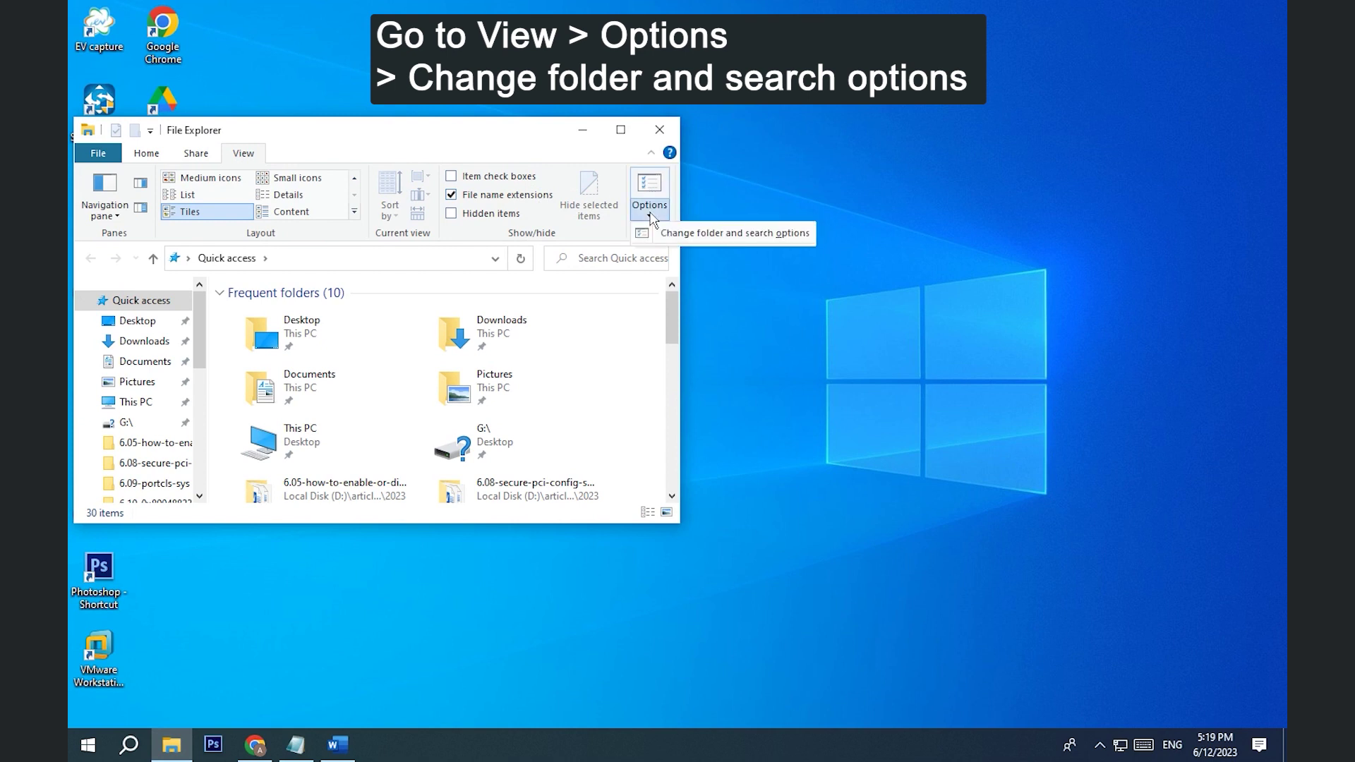
left_click(685, 239)
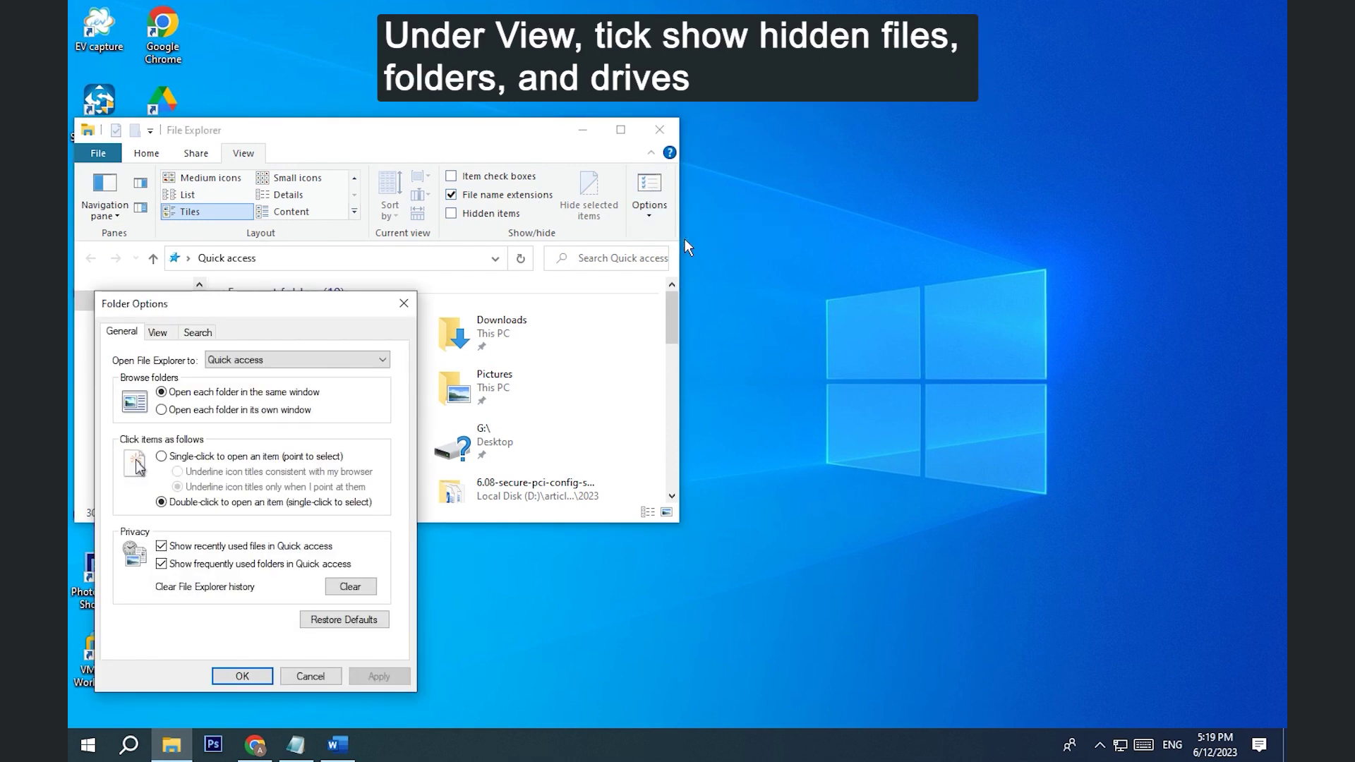
left_click(159, 333)
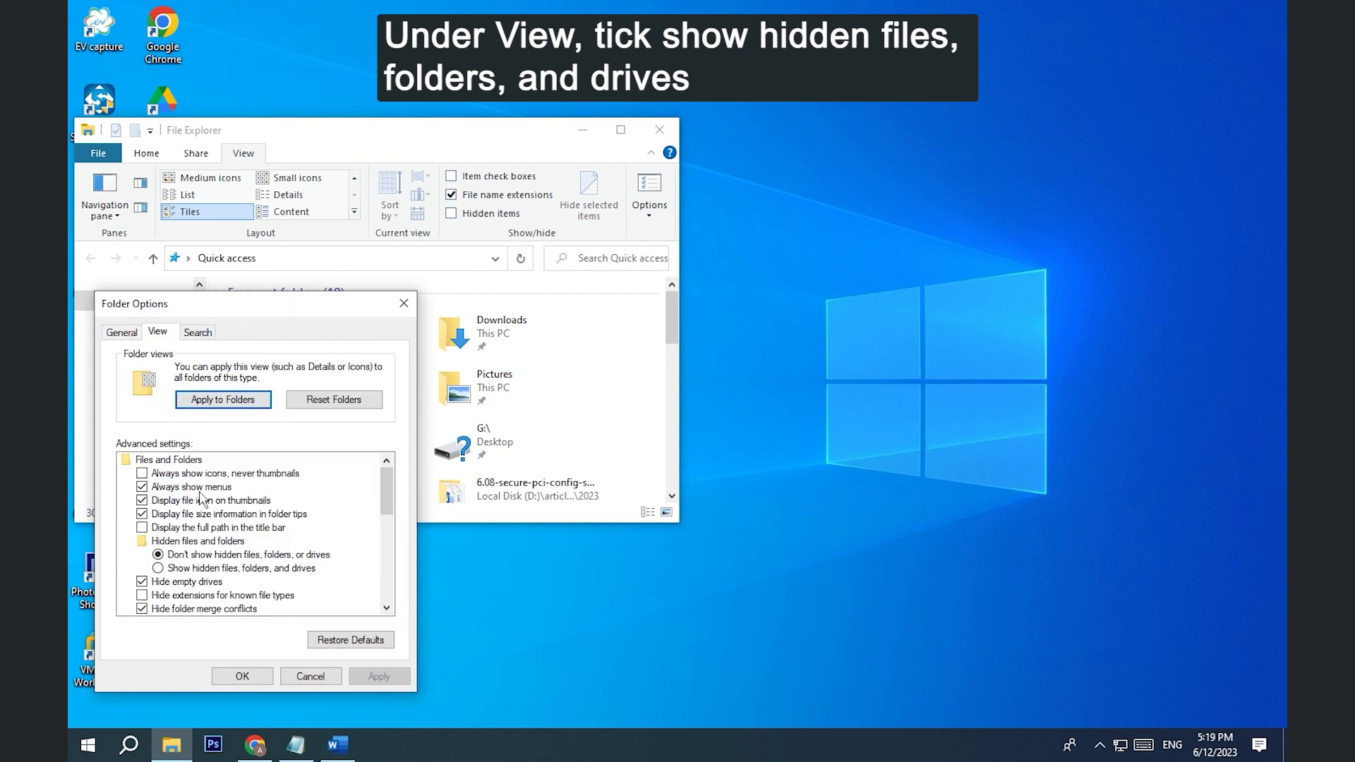
scroll(203, 494, "down", 1)
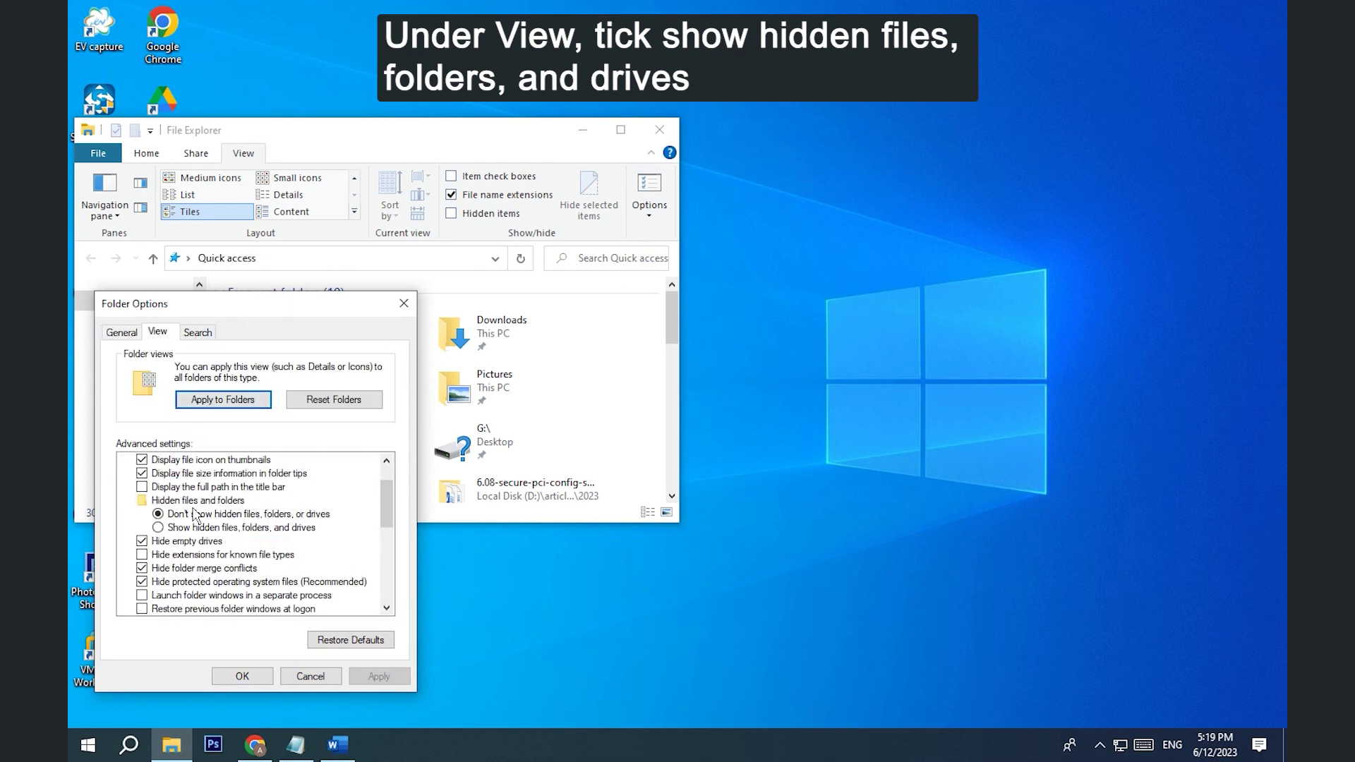
left_click(158, 528)
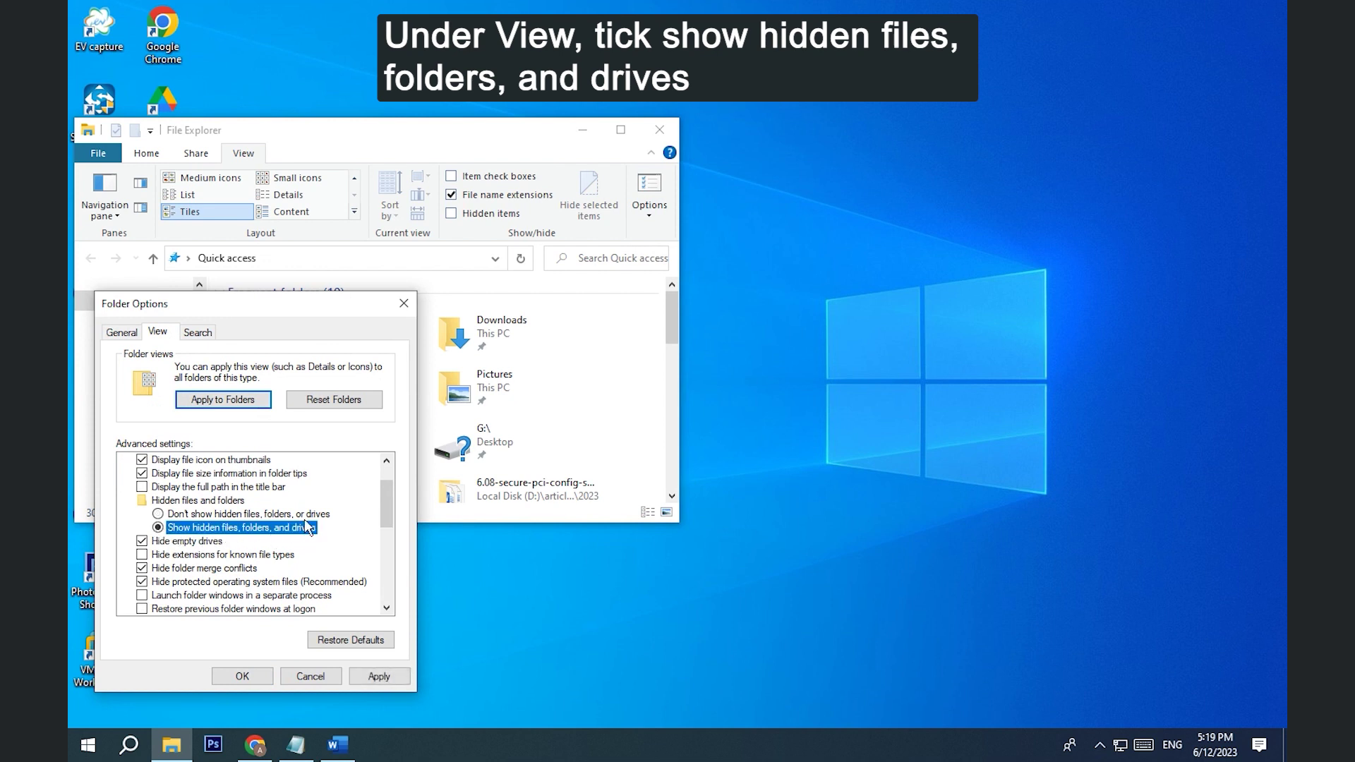
left_click(379, 676)
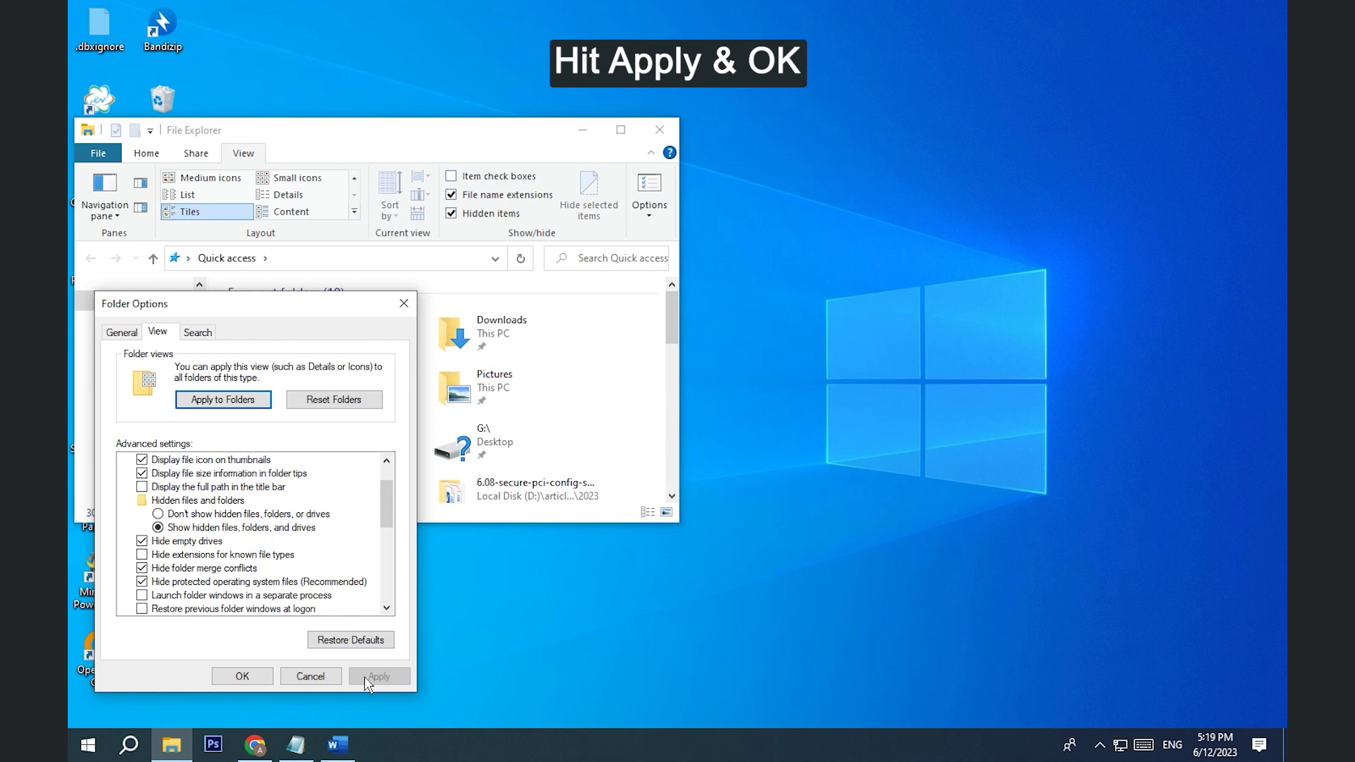
left_click(244, 676)
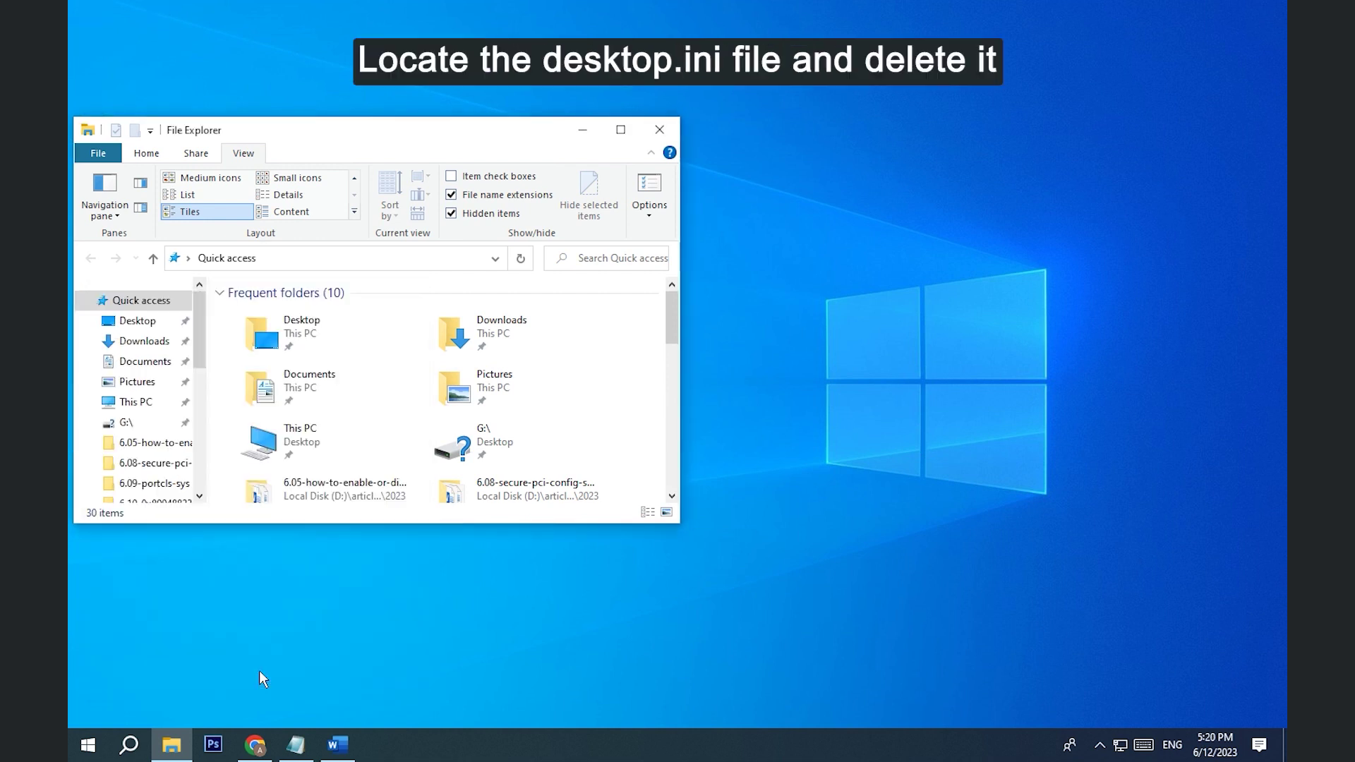
- Navigate to C:\Users\Admin\Favorites\Favorites Bar and right-click its desktop.ini file
left_click(135, 402)
scroll(283, 391, "down", 3)
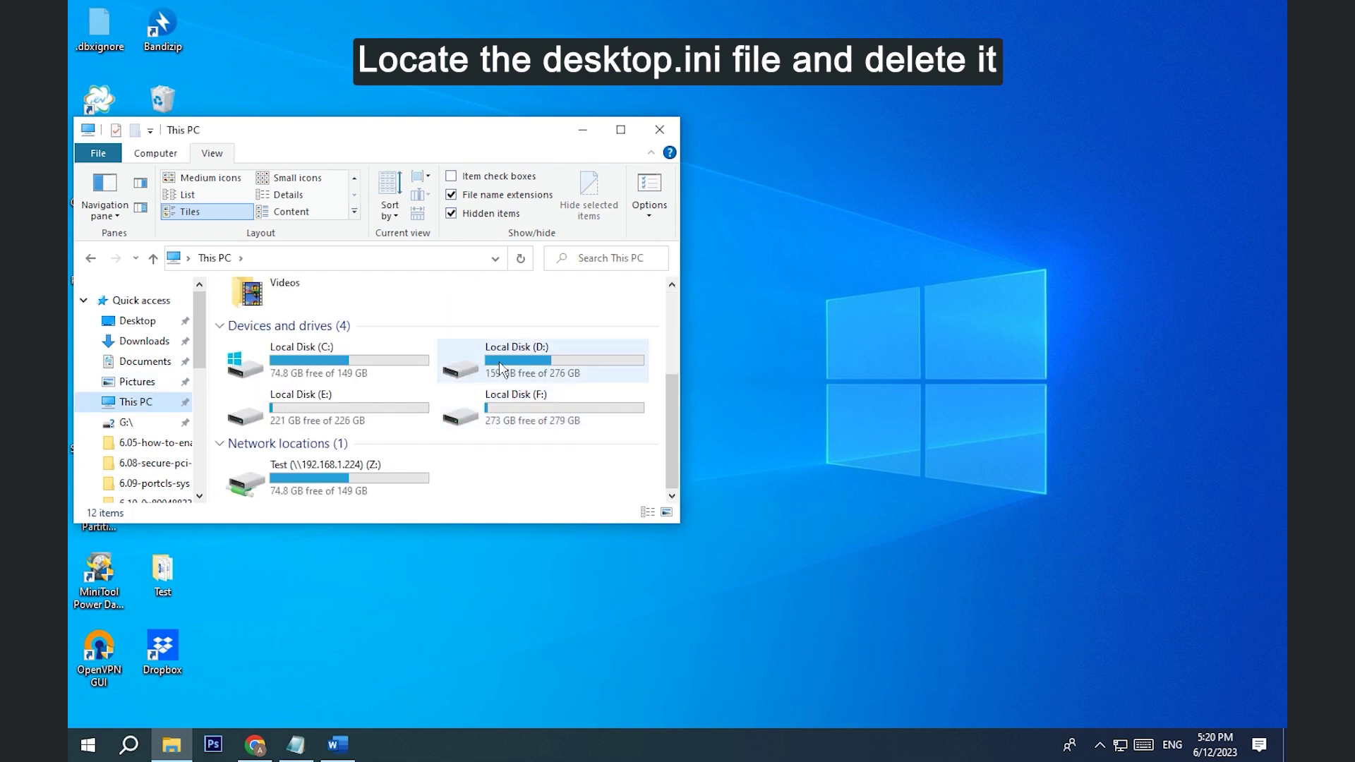
double_click(397, 358)
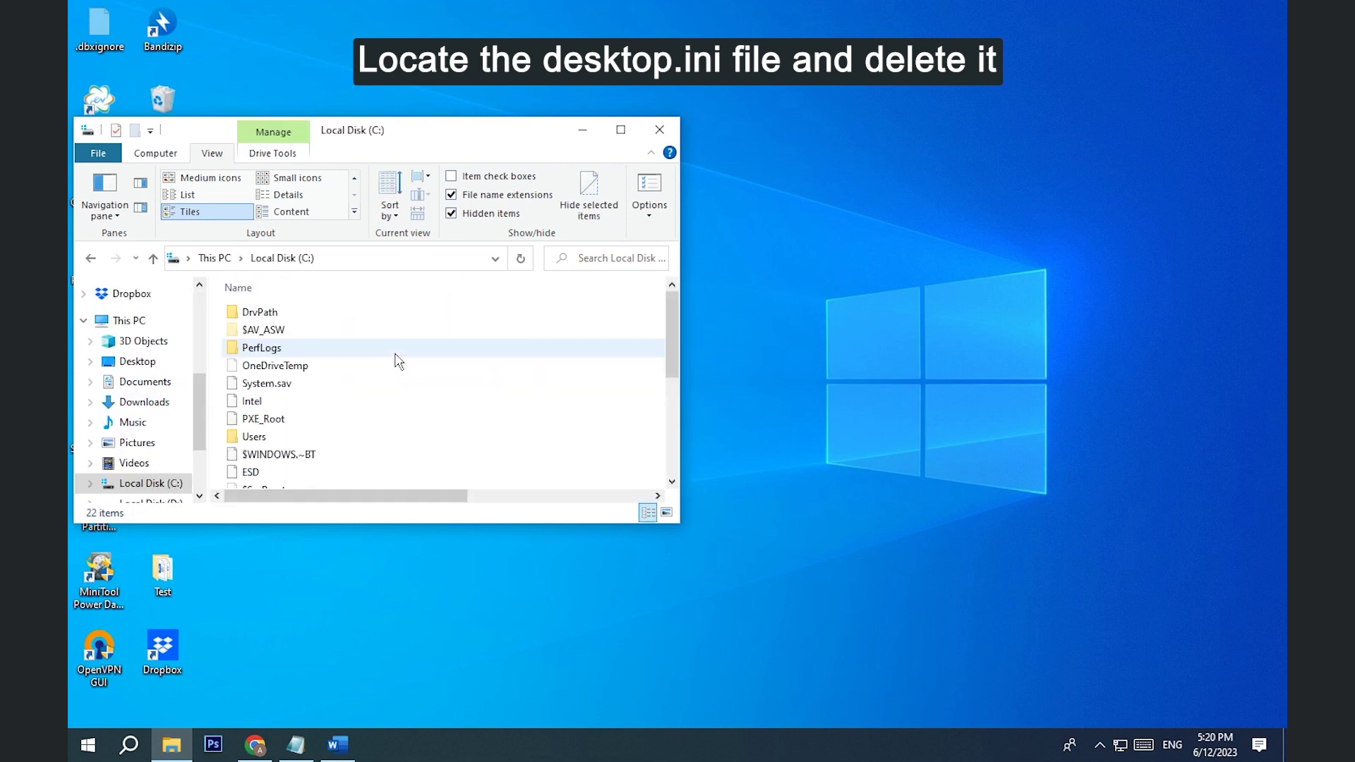
left_click(301, 439)
double_click(303, 439)
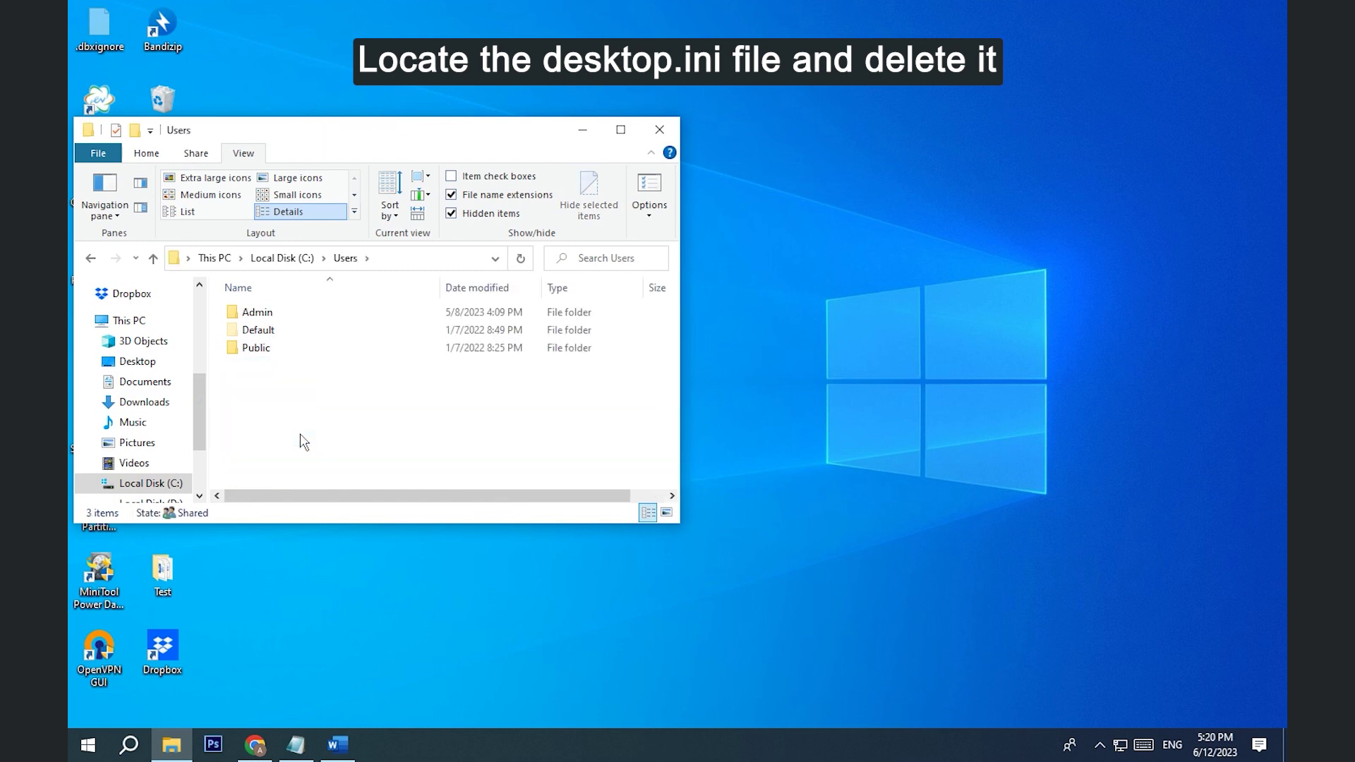
double_click(296, 314)
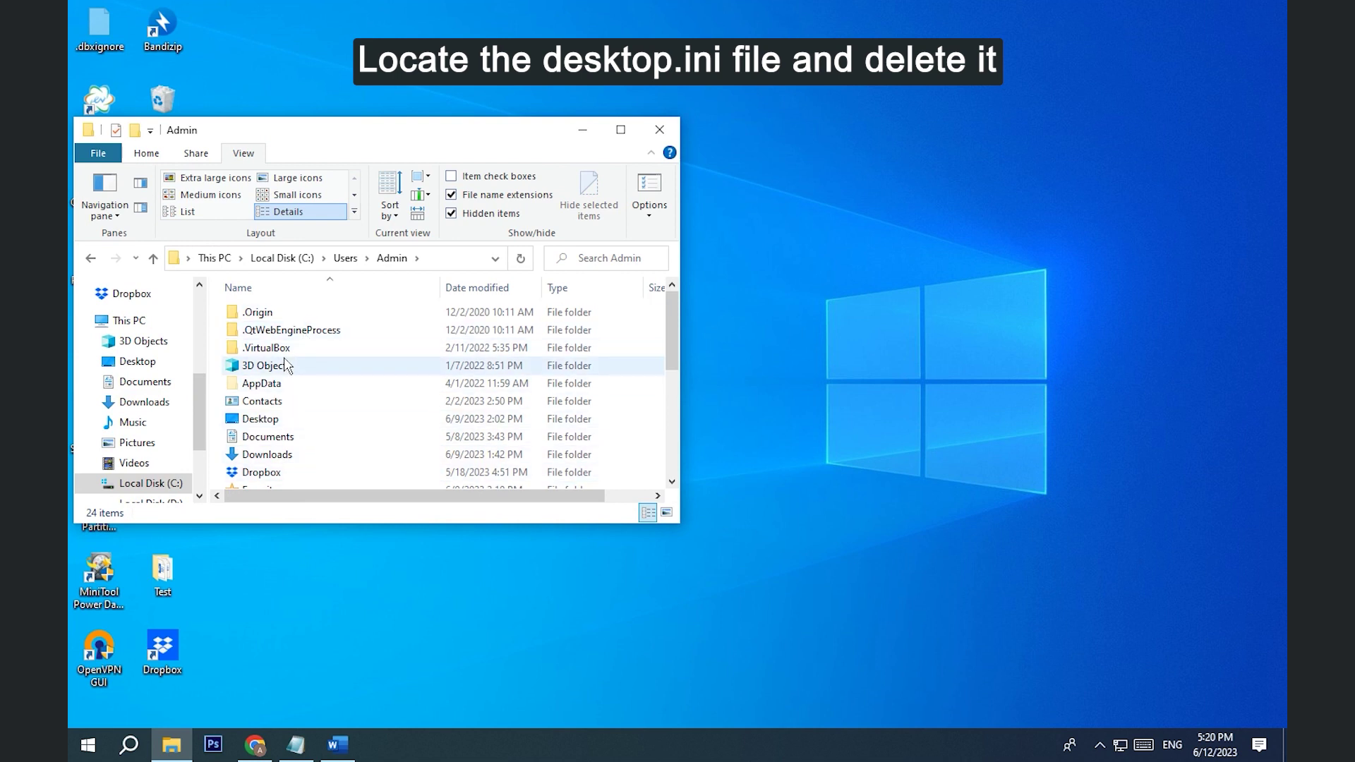
scroll(295, 353, "down", 1)
double_click(279, 450)
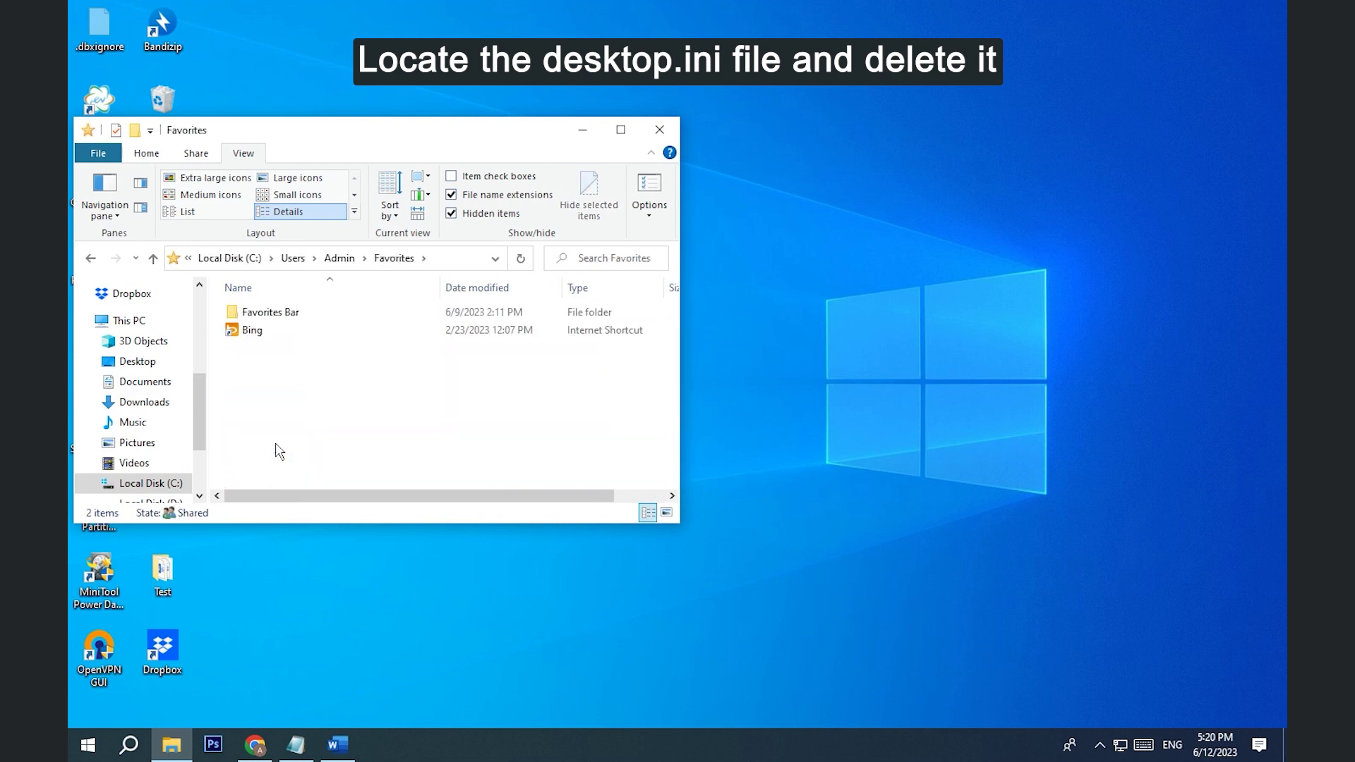
double_click(338, 313)
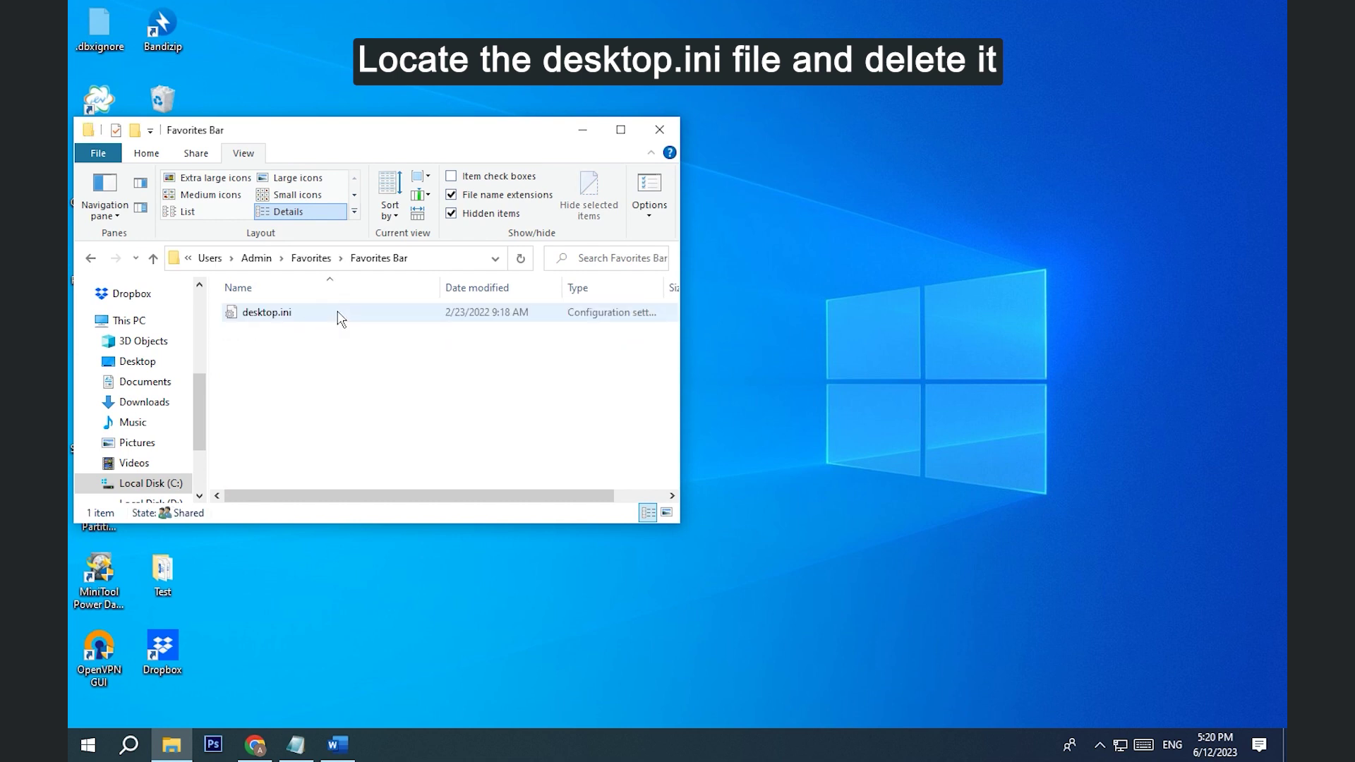
left_click(338, 313)
right_click(338, 316)
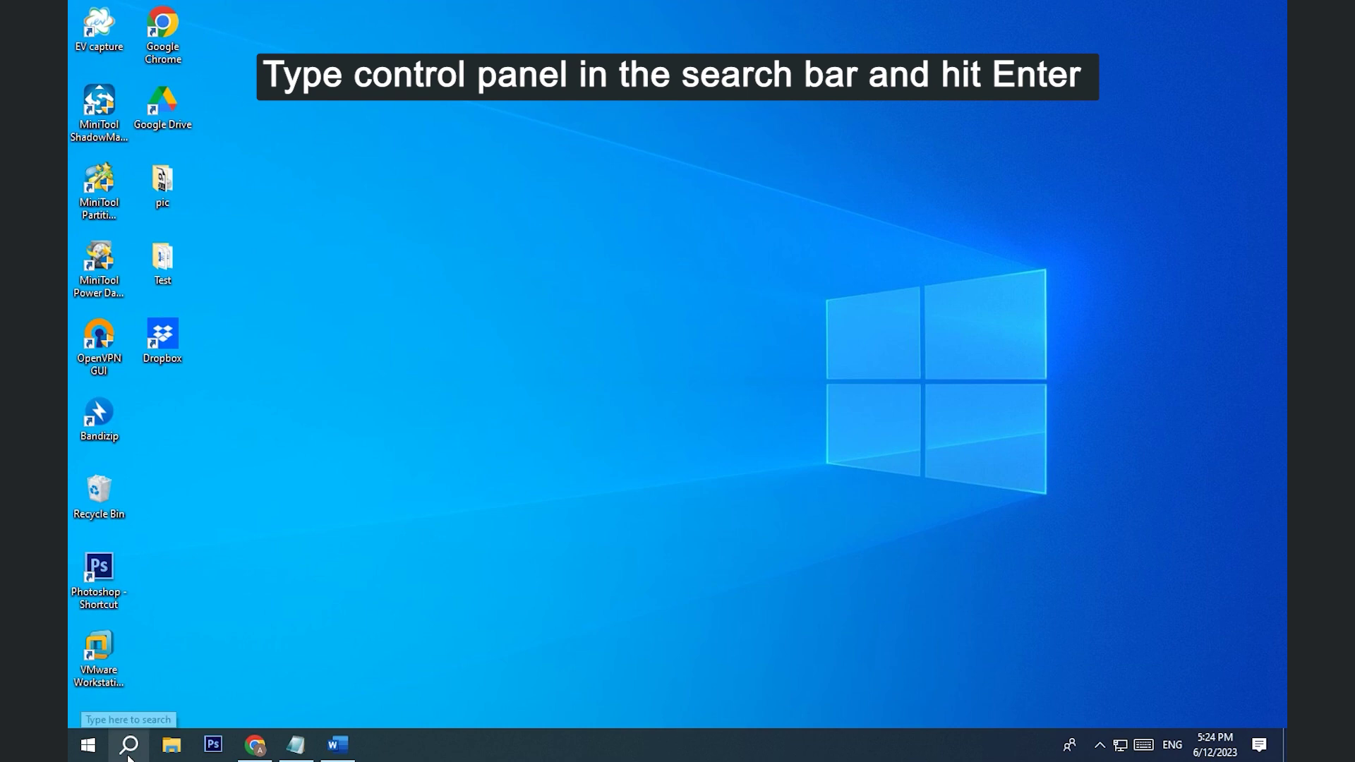
- Search 'control panel' in Windows Search and open Control Panel
left_click(128, 753)
type("contr")
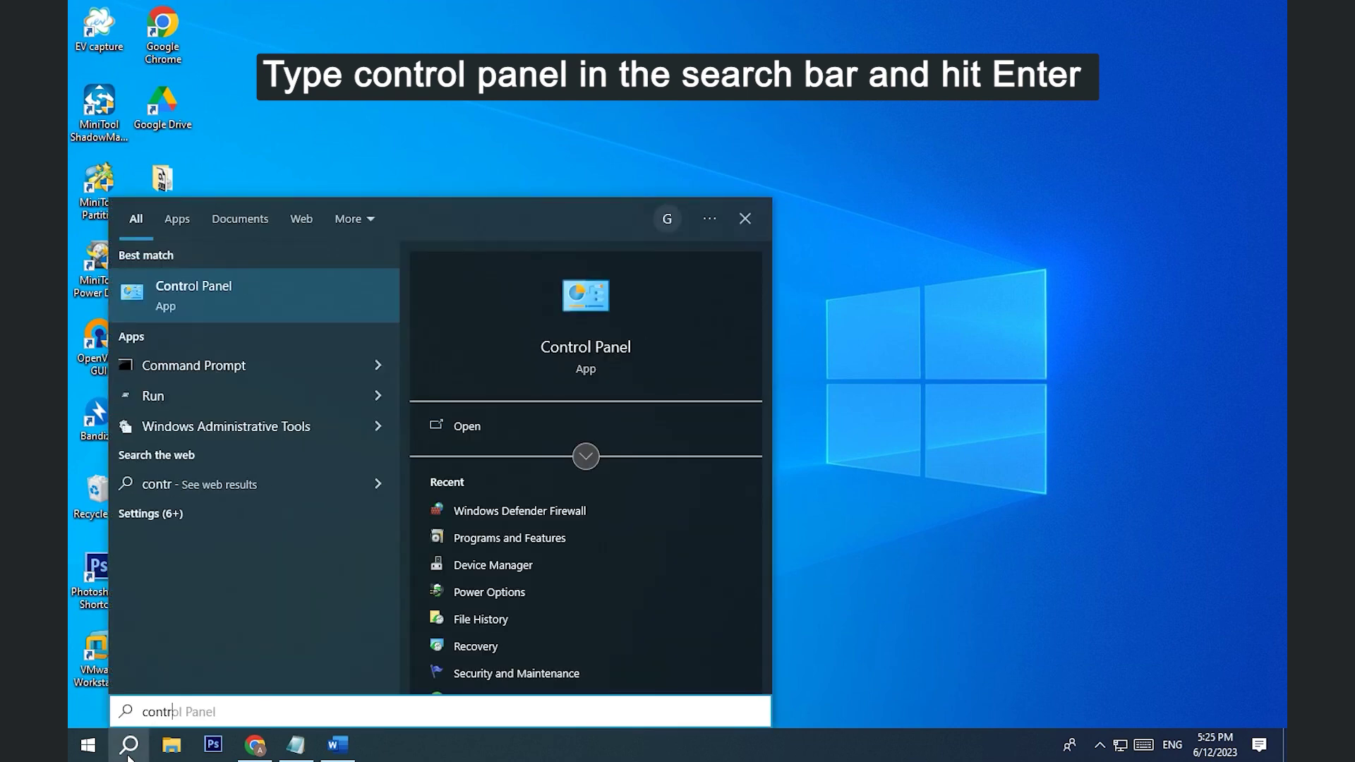
type("ol panel")
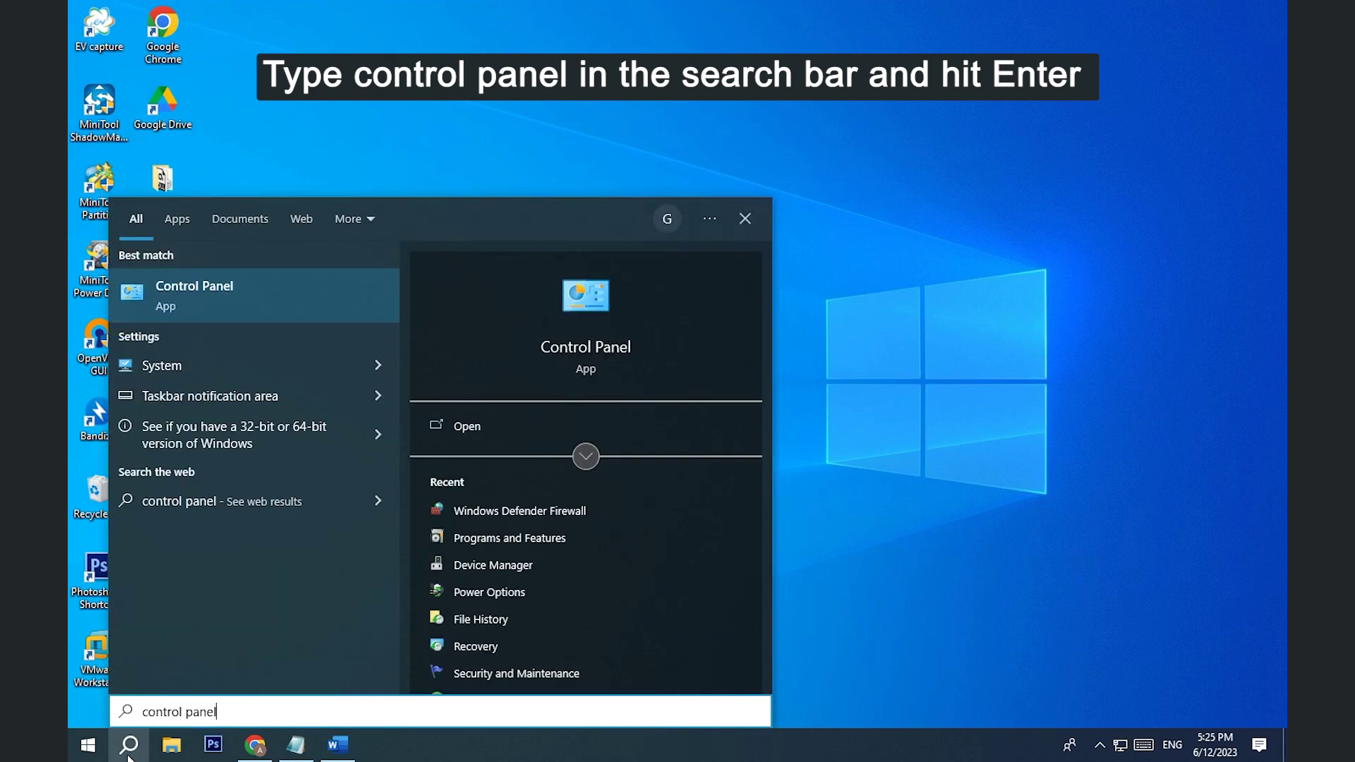
key("Return")
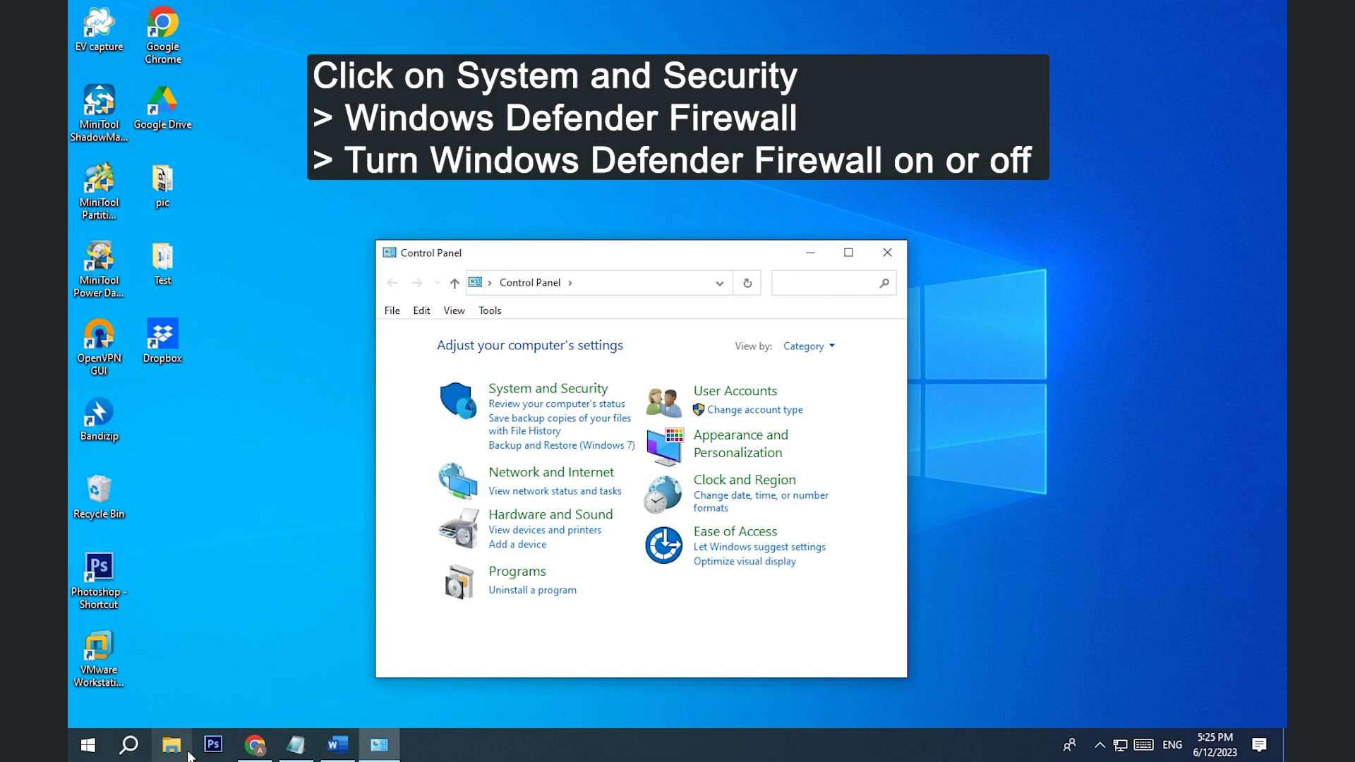
- Go to System and Security > Windows Defender Firewall > Turn Windows Defender Firewall on or off
left_click(545, 392)
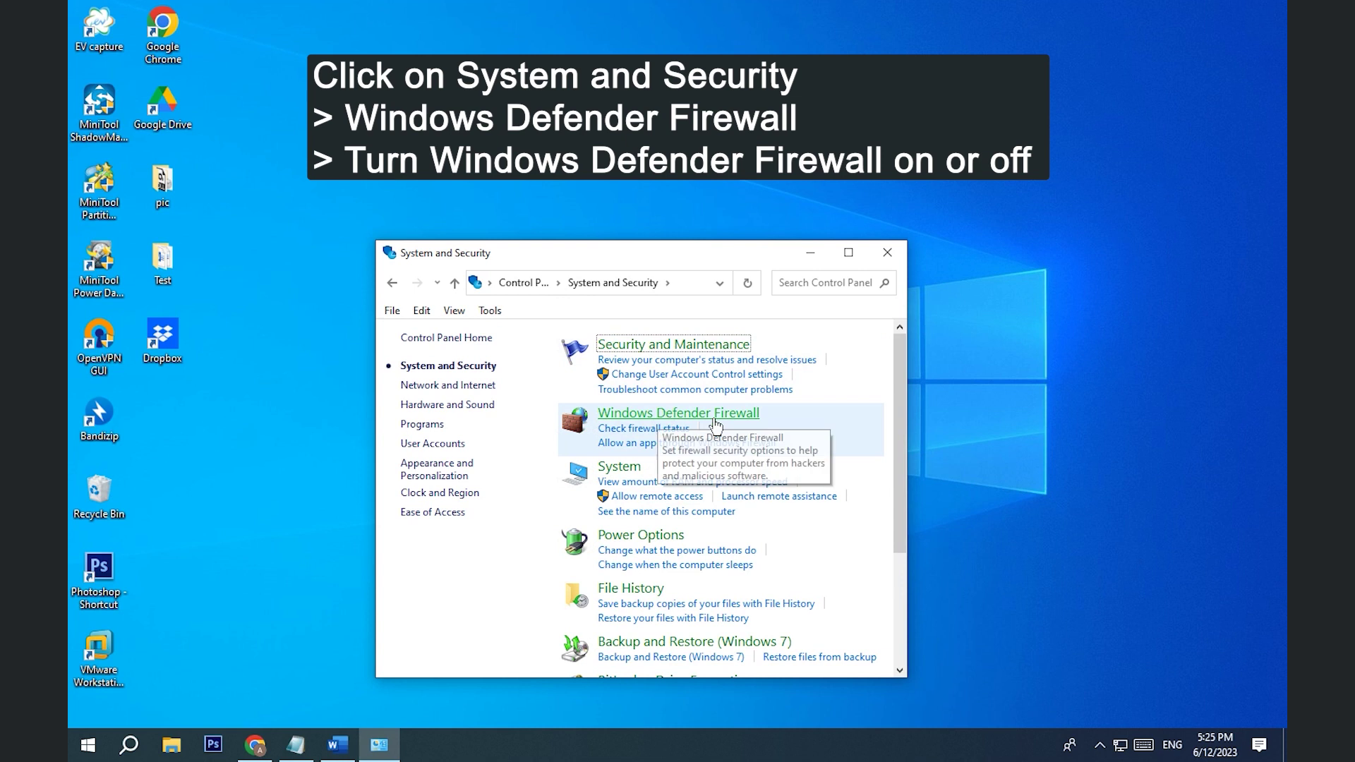
left_click(739, 420)
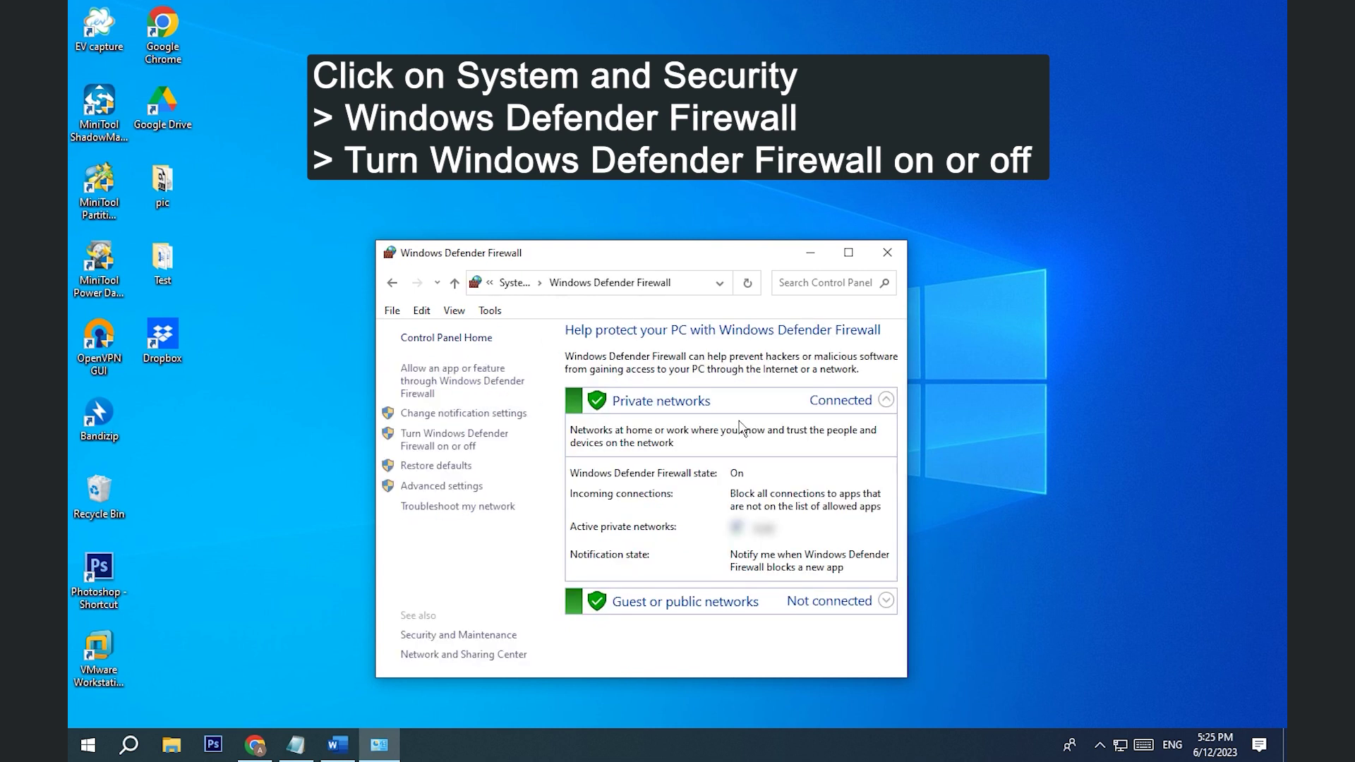
left_click(441, 445)
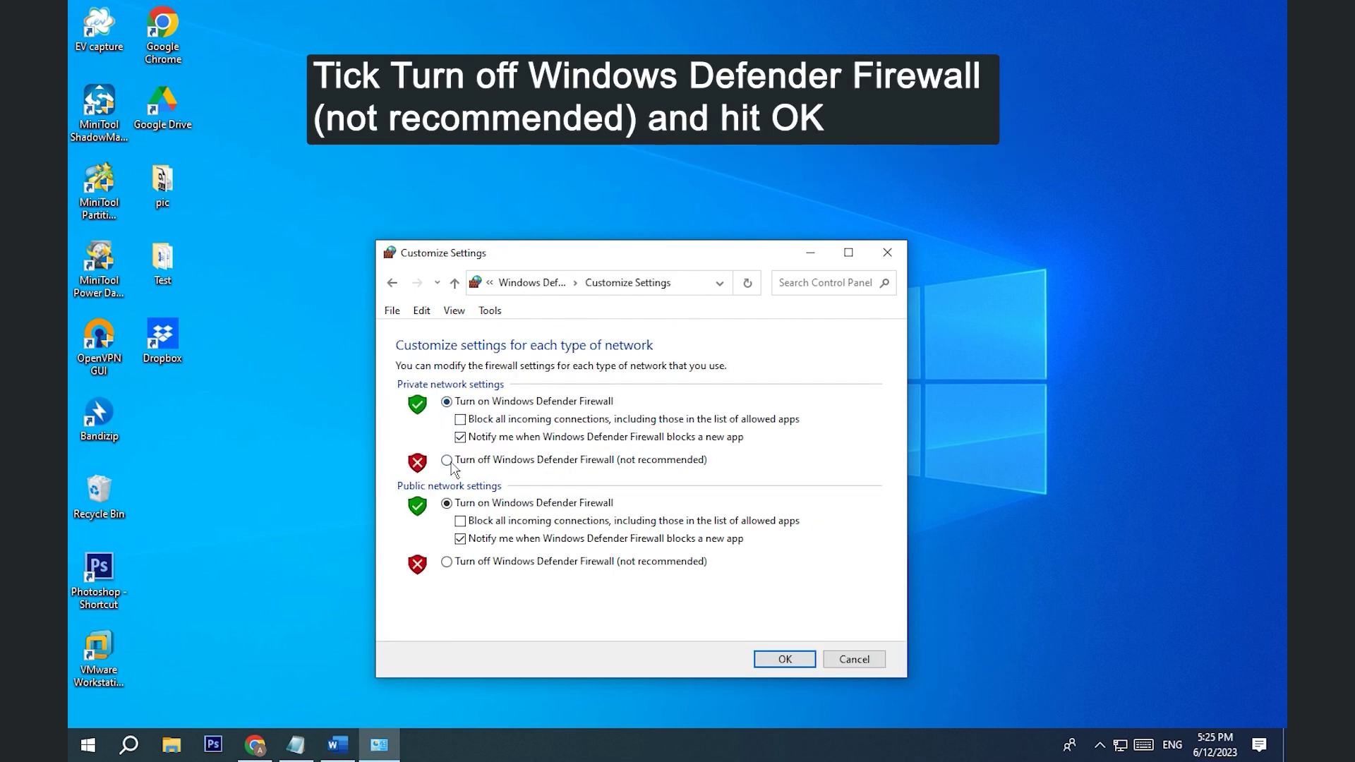
- Select 'Turn off Windows Defender Firewall' for private and public networks, apply, and dismiss the security alert
left_click(447, 461)
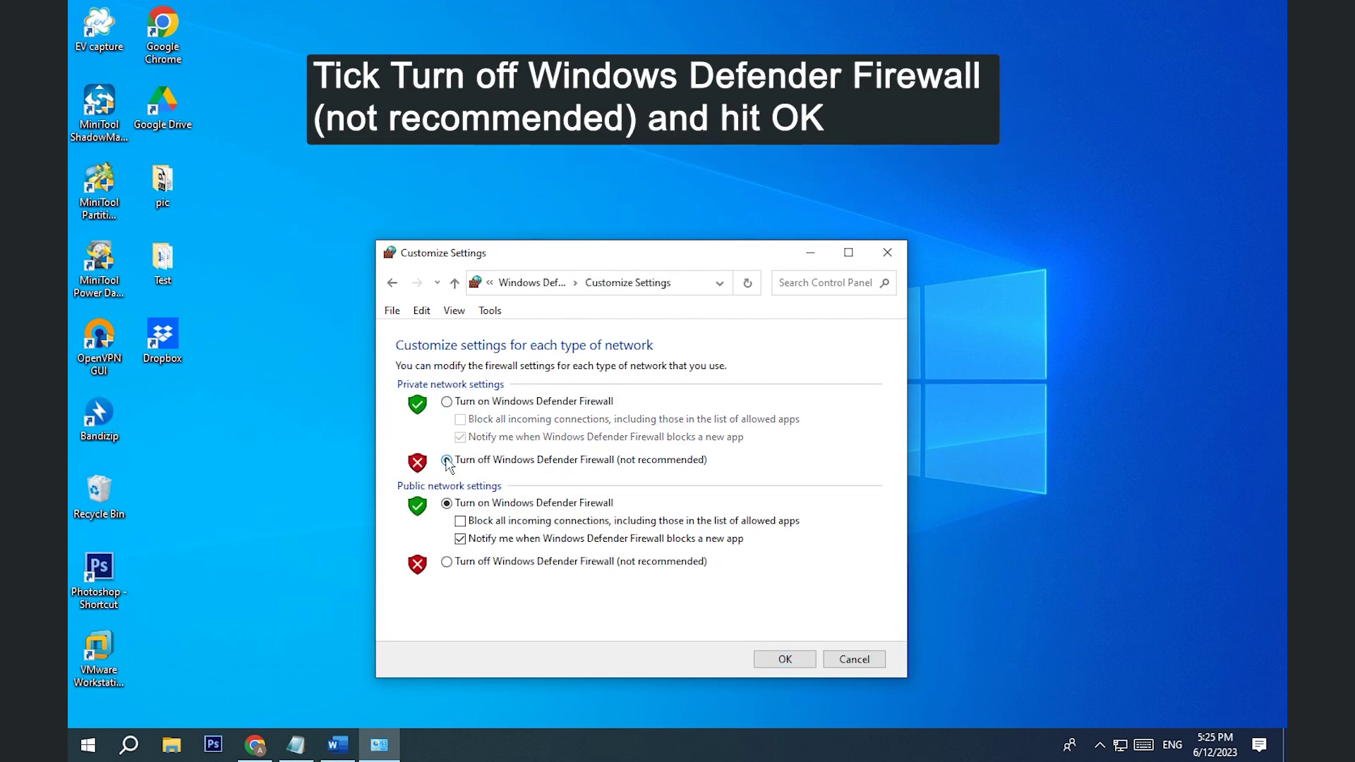
left_click(446, 563)
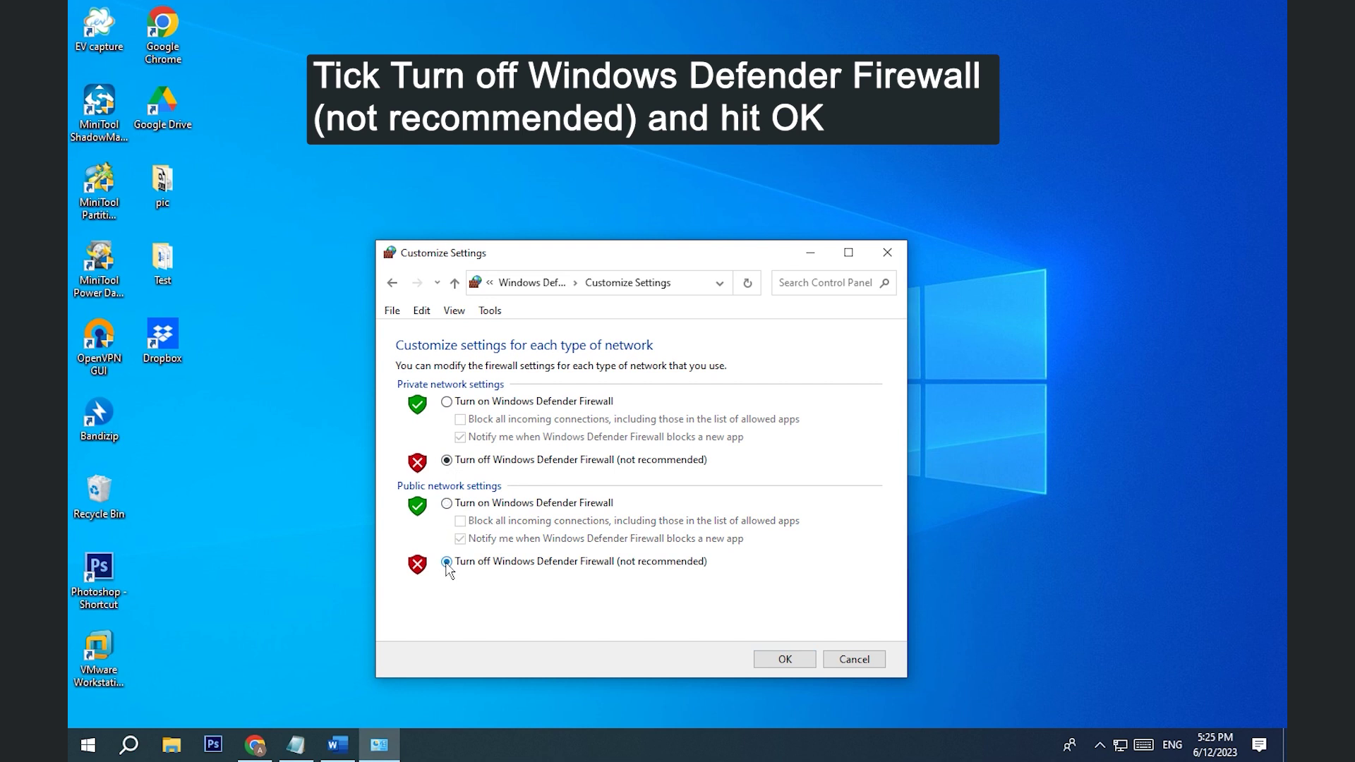
left_click(790, 659)
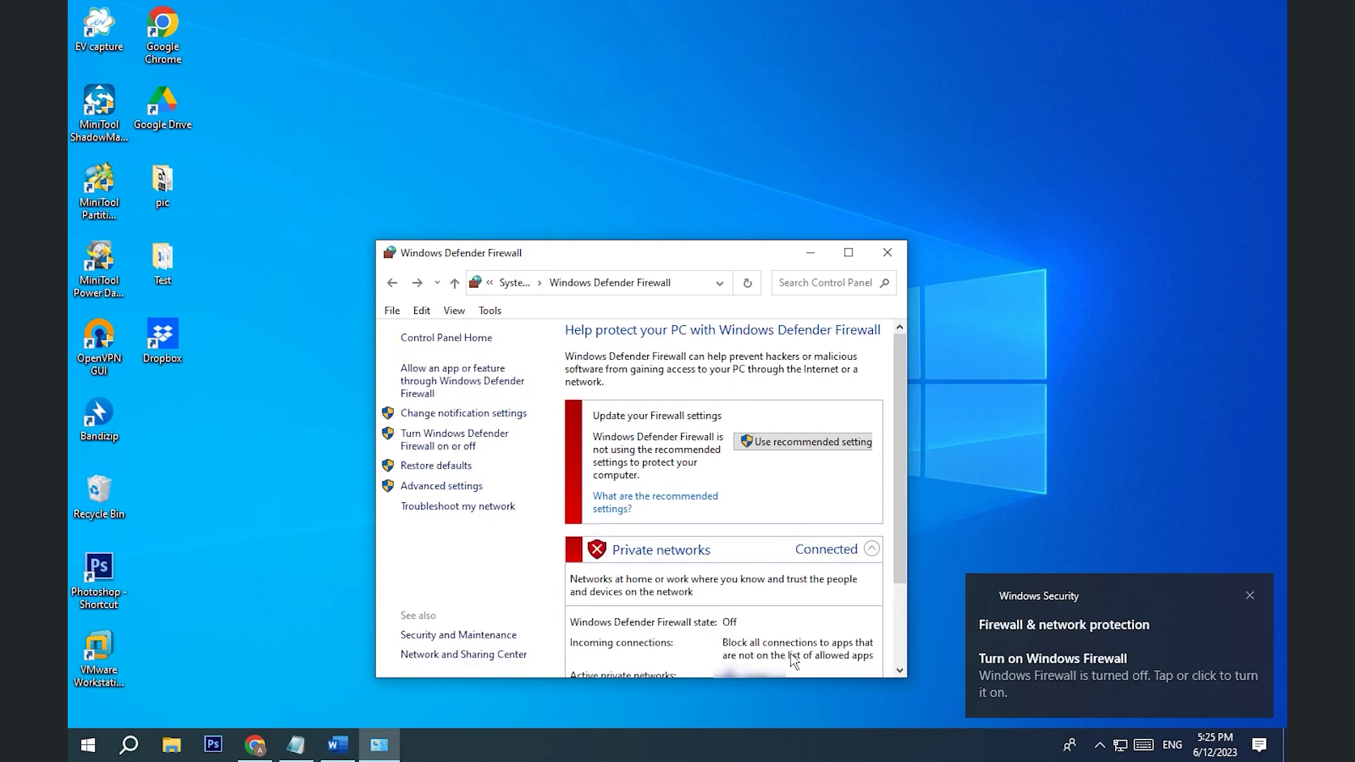
left_click(1249, 596)
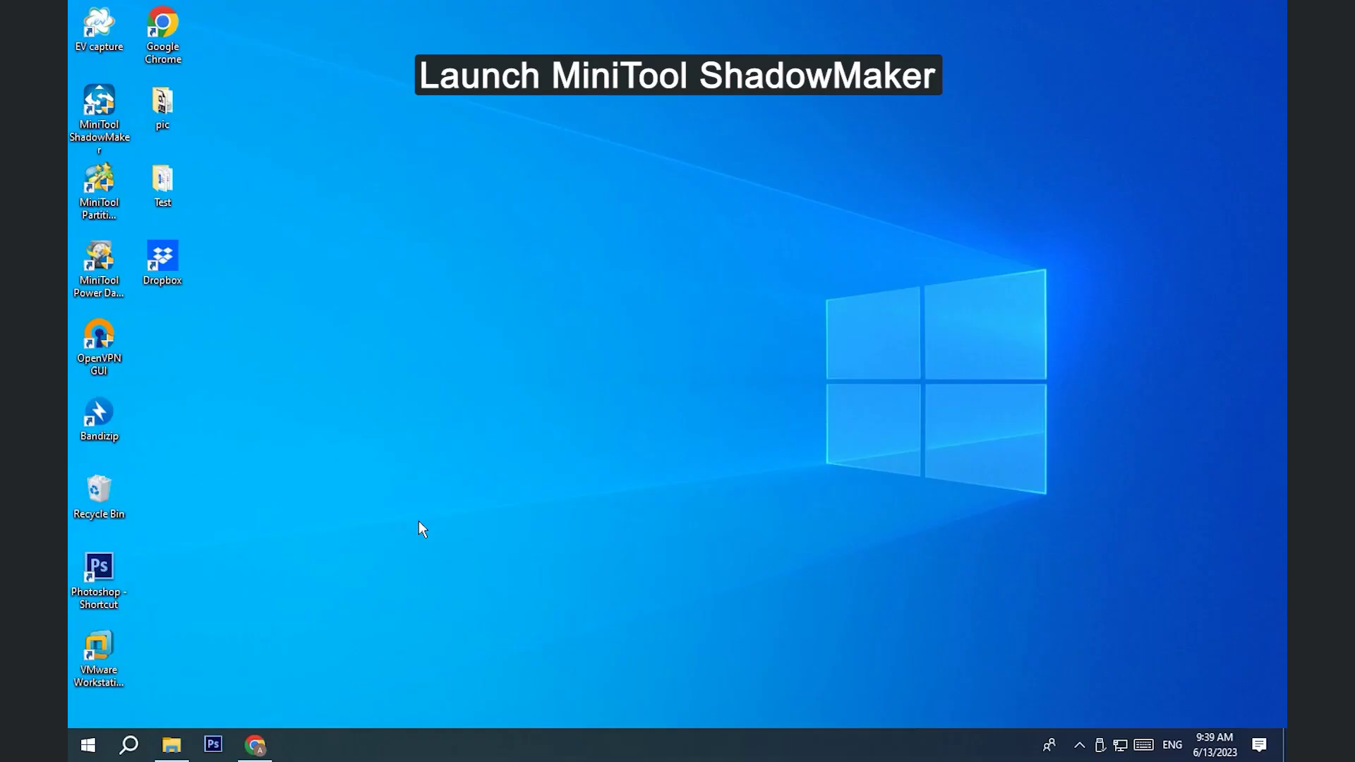
- Start MiniTool ShadowMaker from its desktop icon and choose Keep Trial
double_click(103, 116)
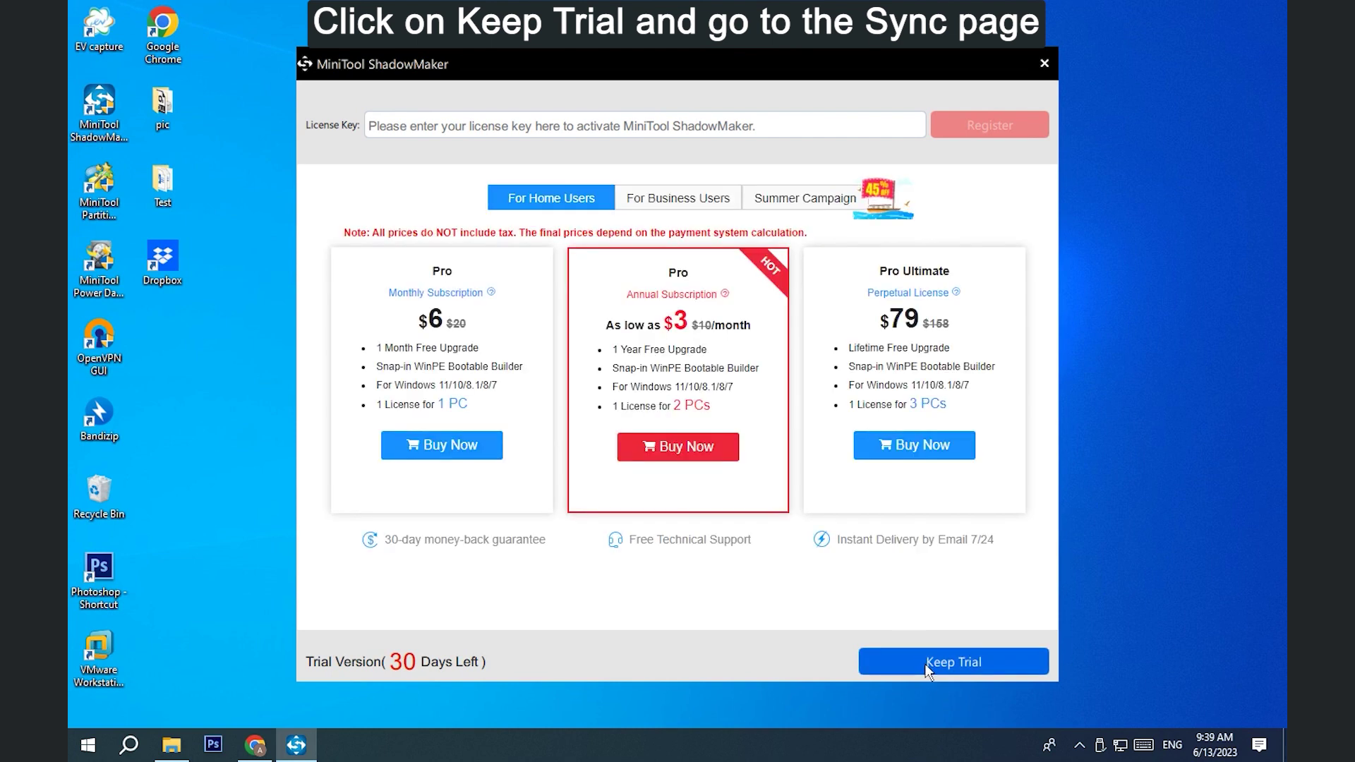
left_click(925, 663)
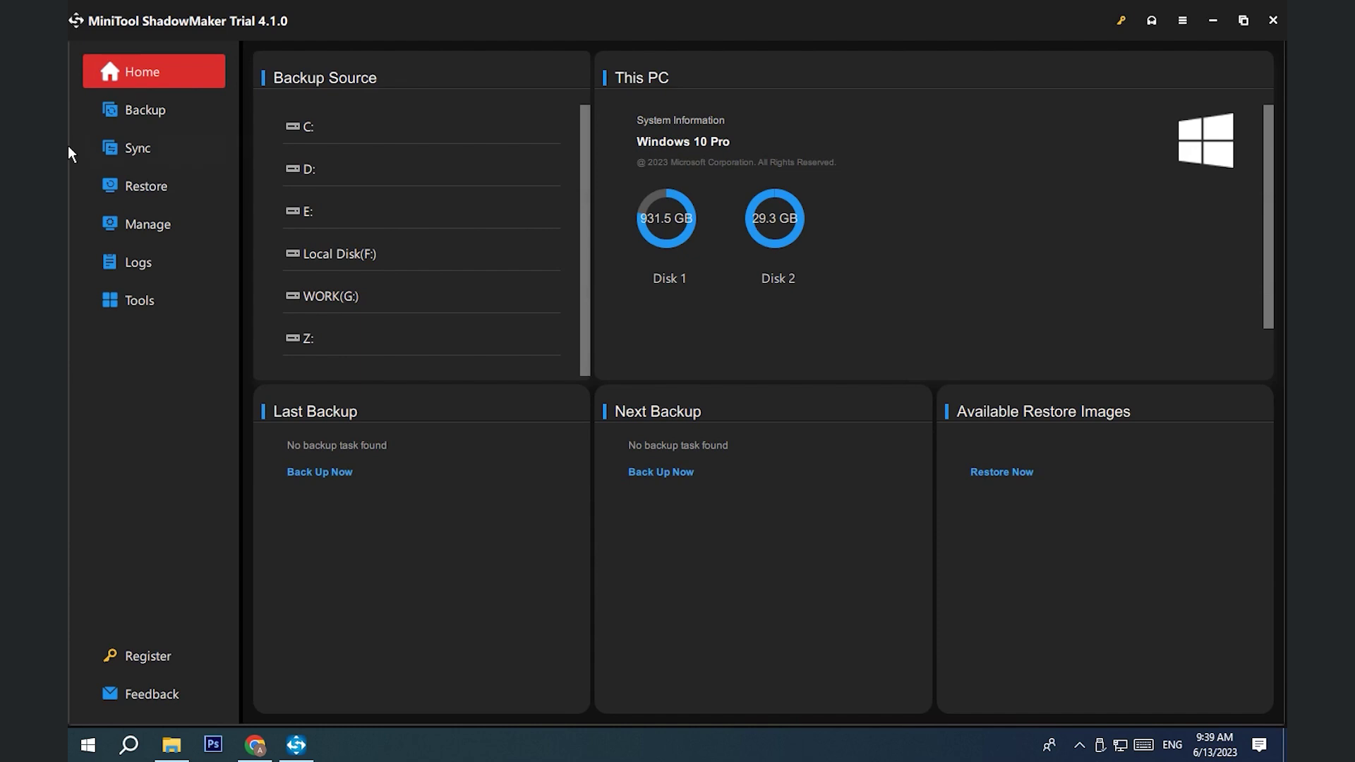
- Create a sync task whose source is the Test folder under User > Desktop
left_click(124, 146)
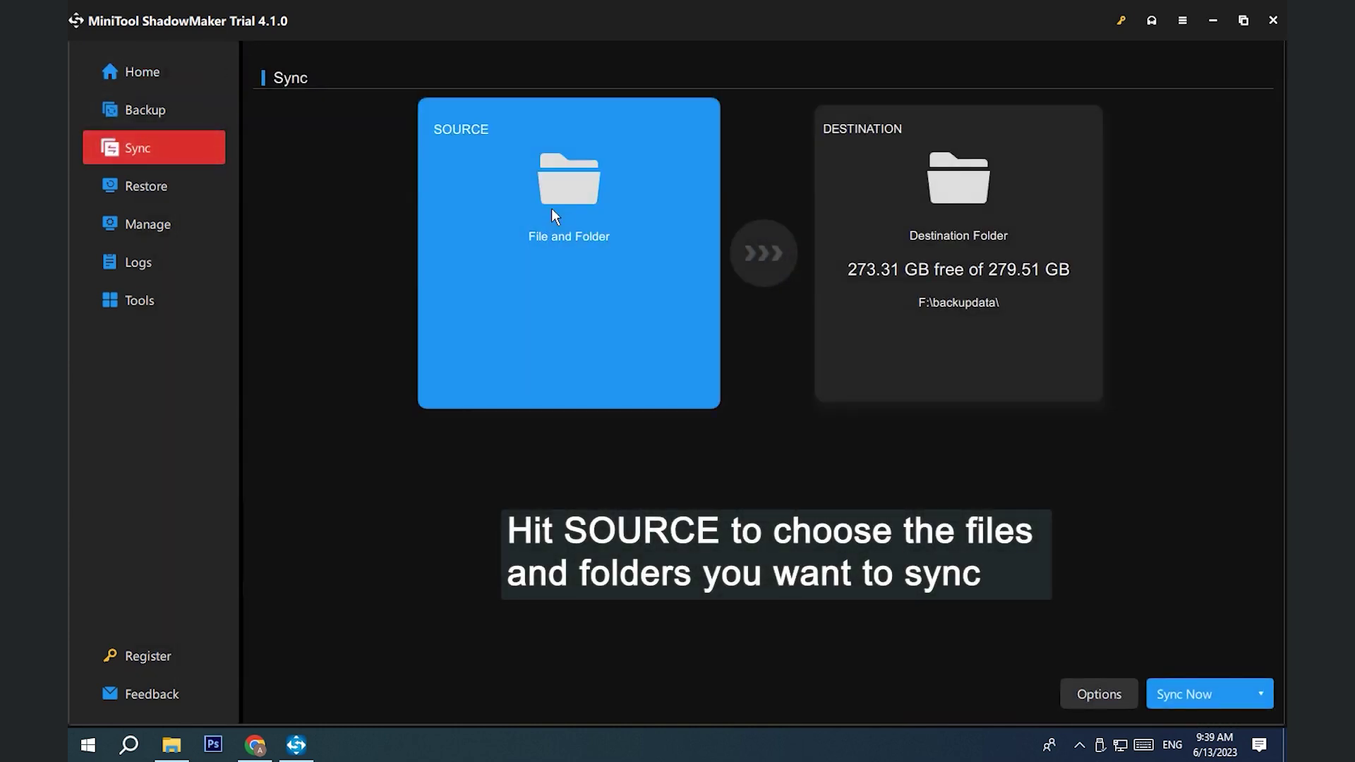
left_click(552, 209)
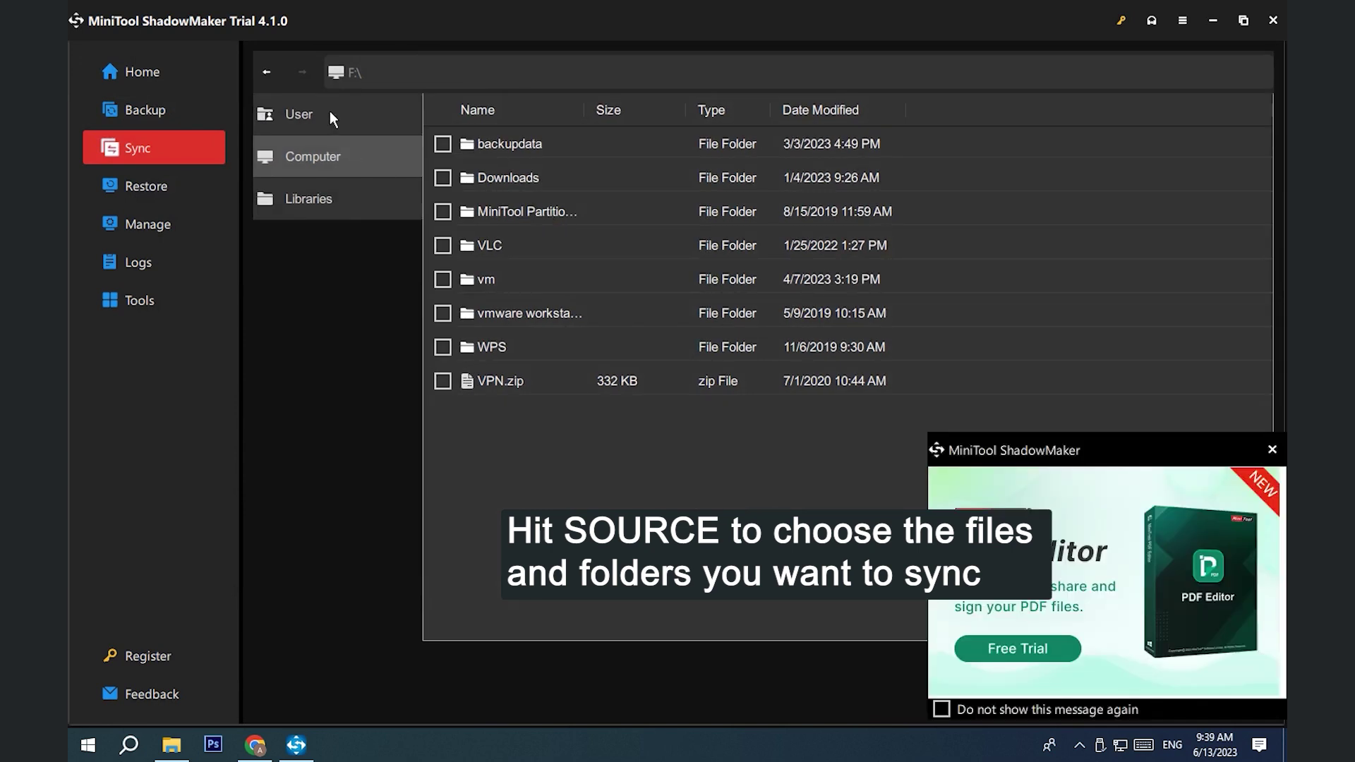
left_click(342, 112)
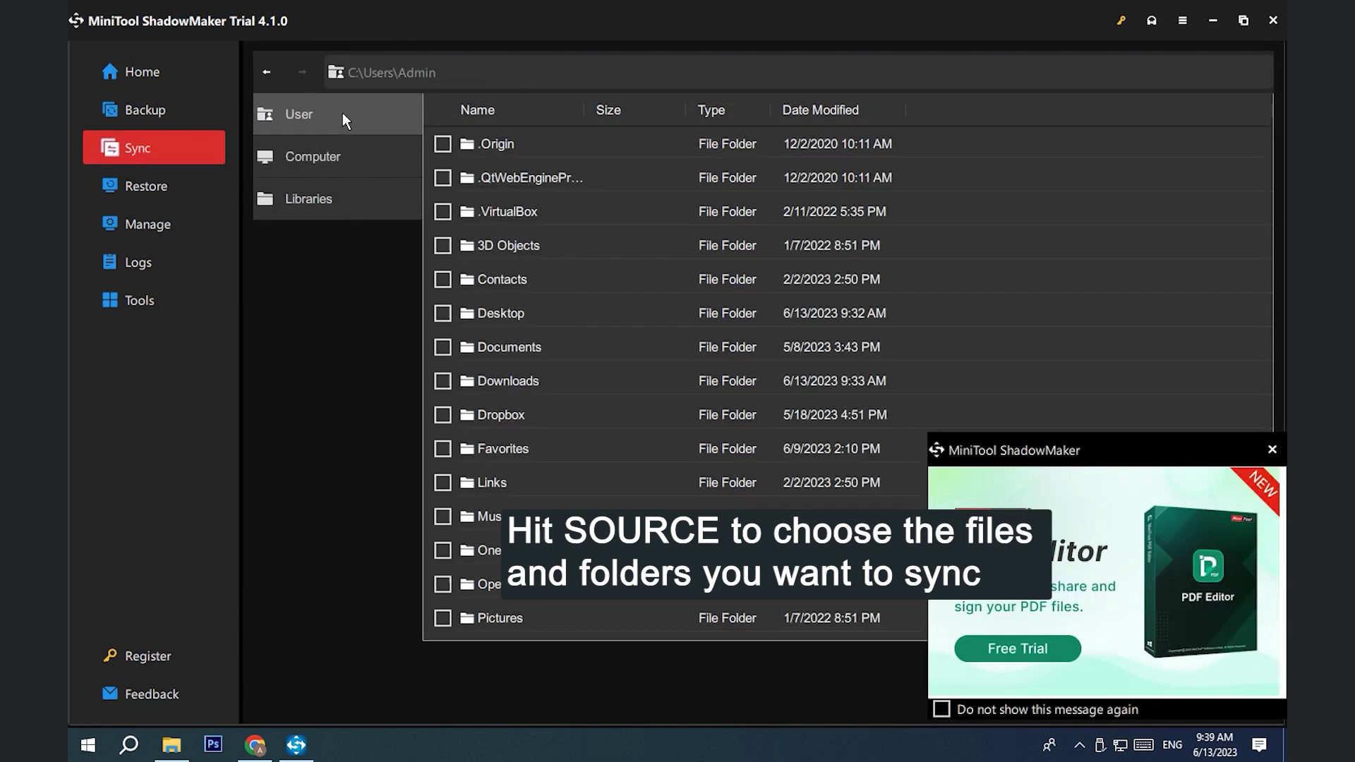
left_click(1272, 449)
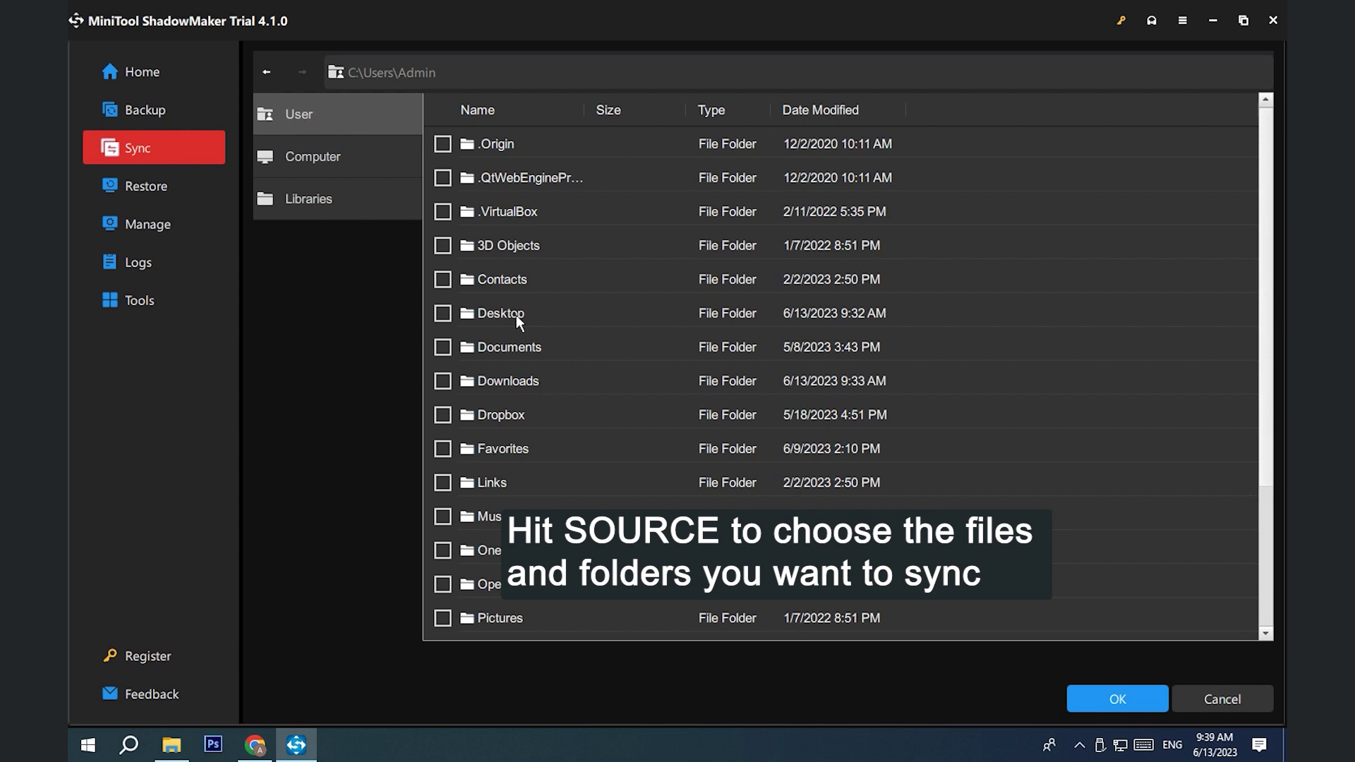
double_click(516, 316)
left_click(441, 178)
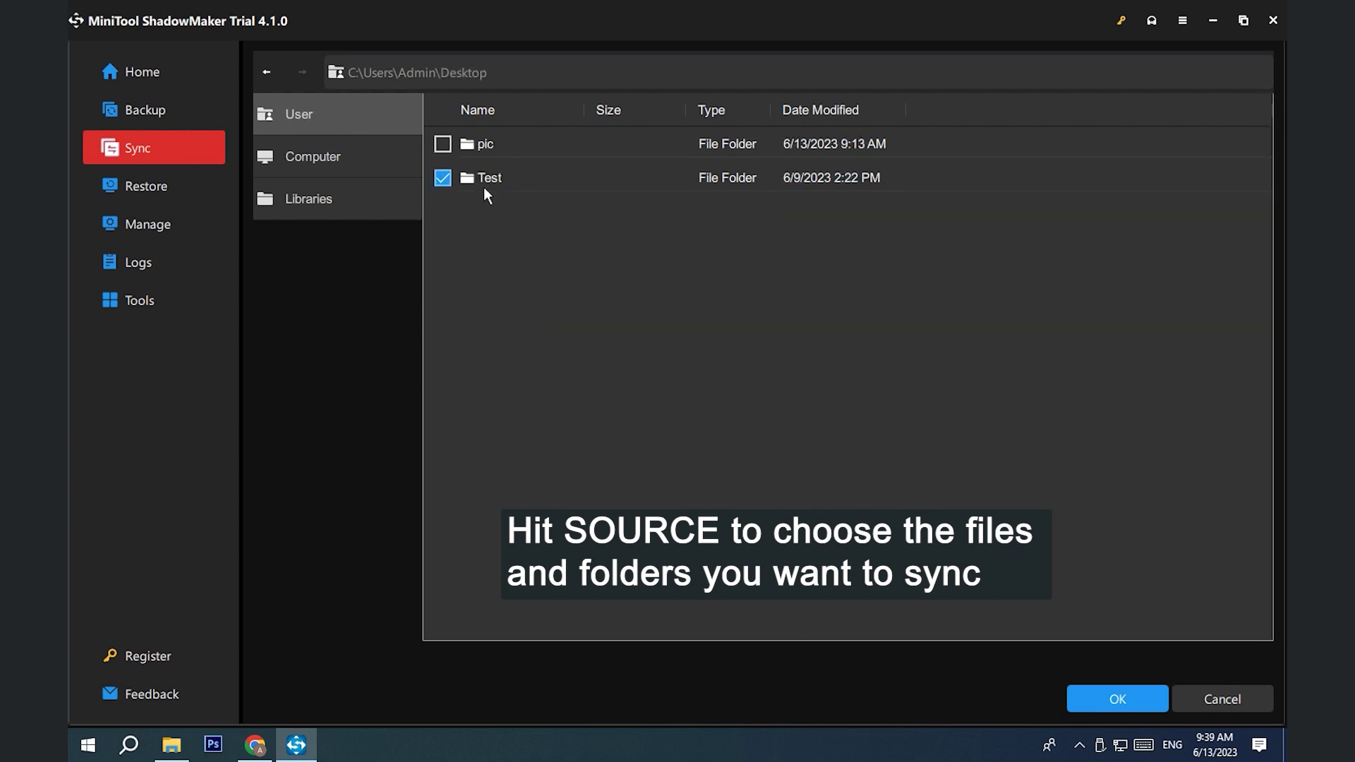
left_click(1116, 699)
- Set WORK (G:) as the sync destination and run Sync Now
left_click(1020, 311)
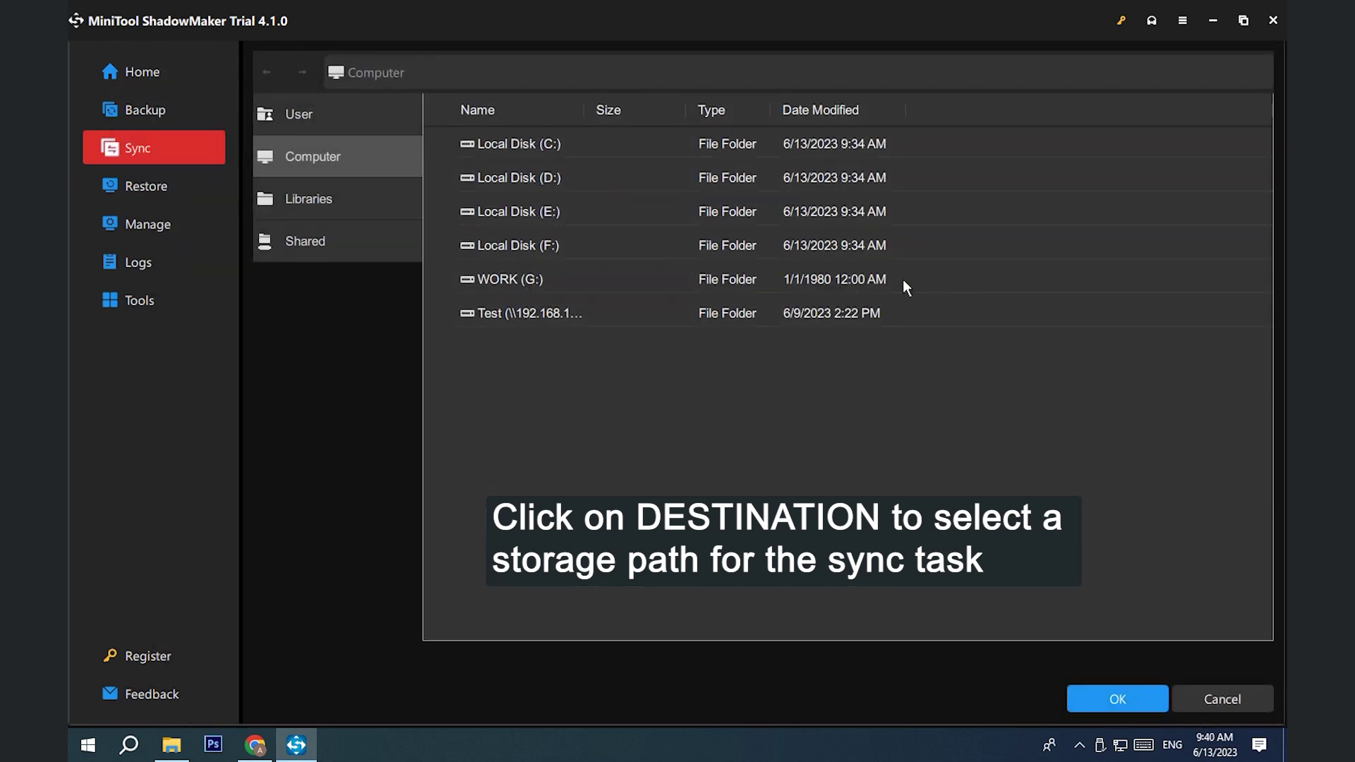
left_click(613, 283)
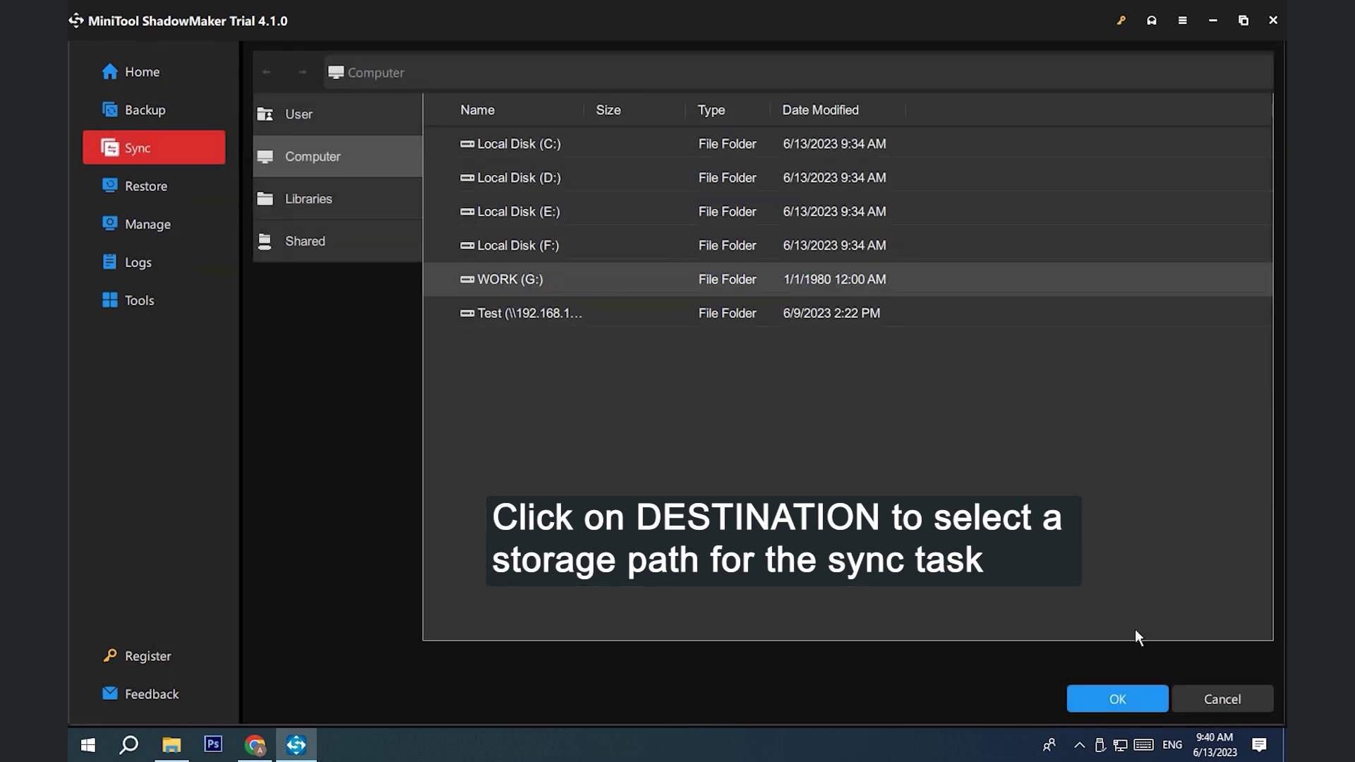
left_click(1128, 700)
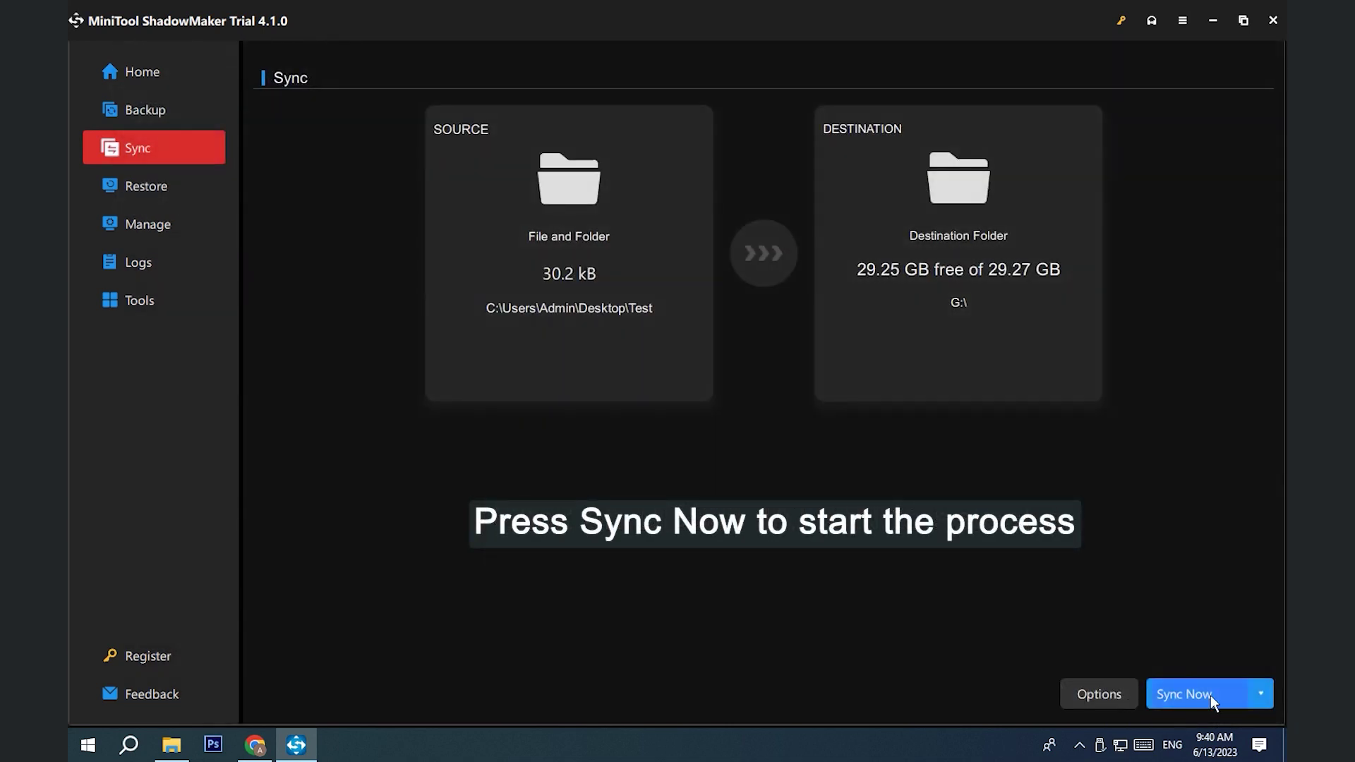
left_click(1210, 695)
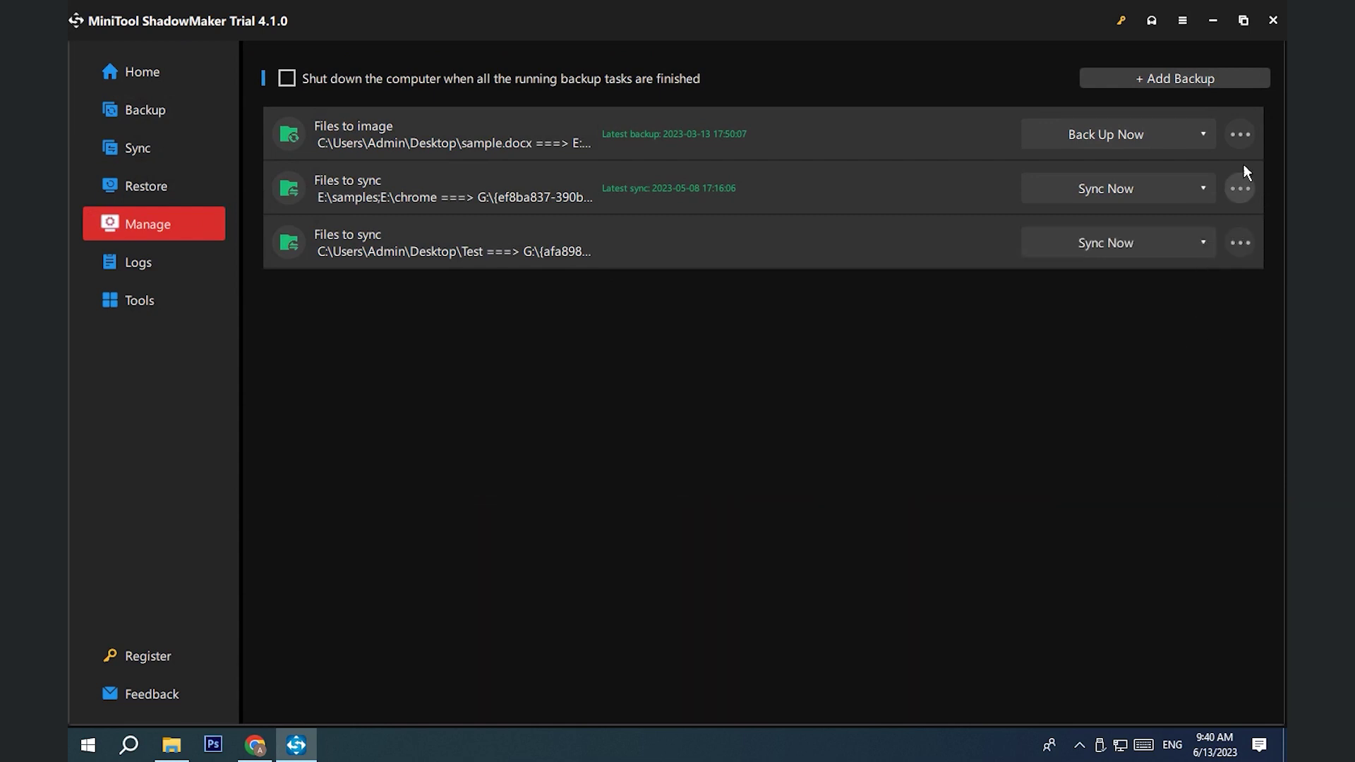
- Close MiniTool ShadowMaker and confirm Yes to exit the program
left_click(1275, 21)
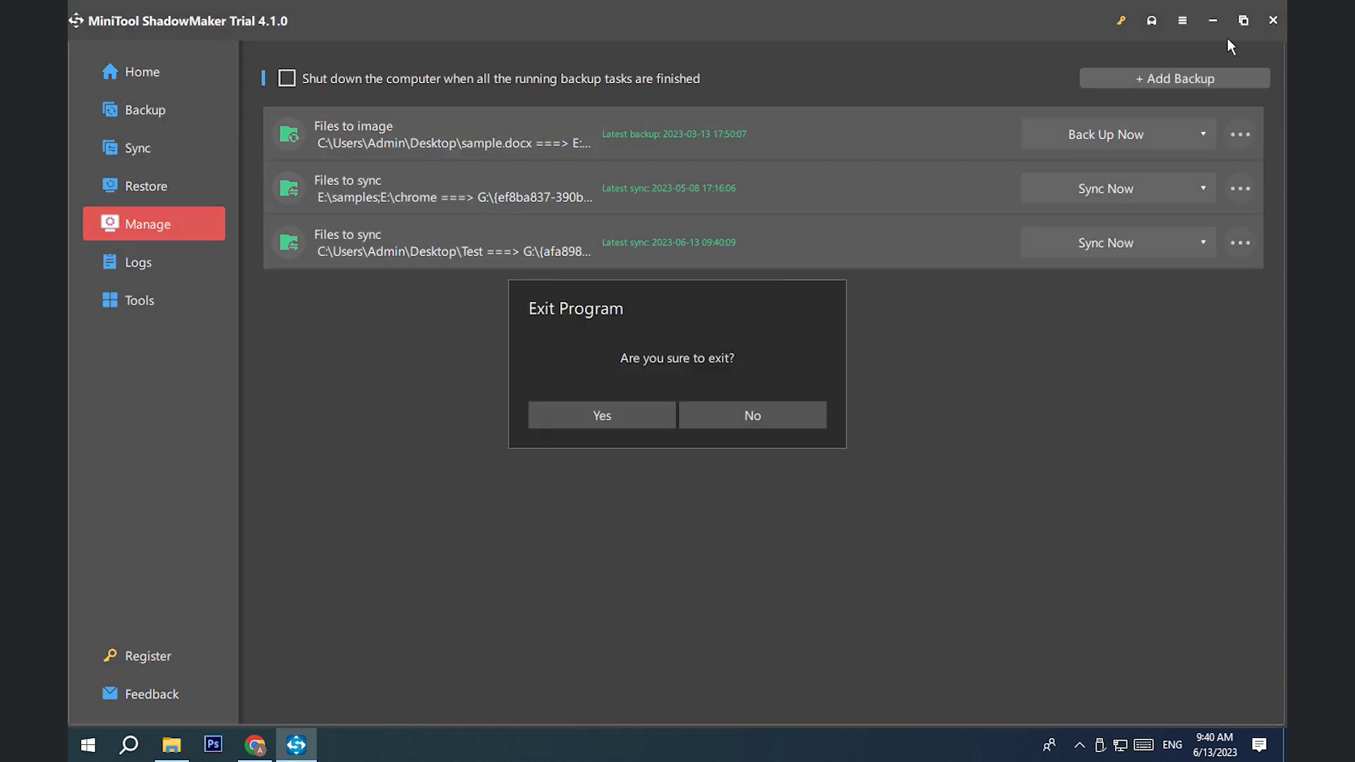
left_click(633, 415)
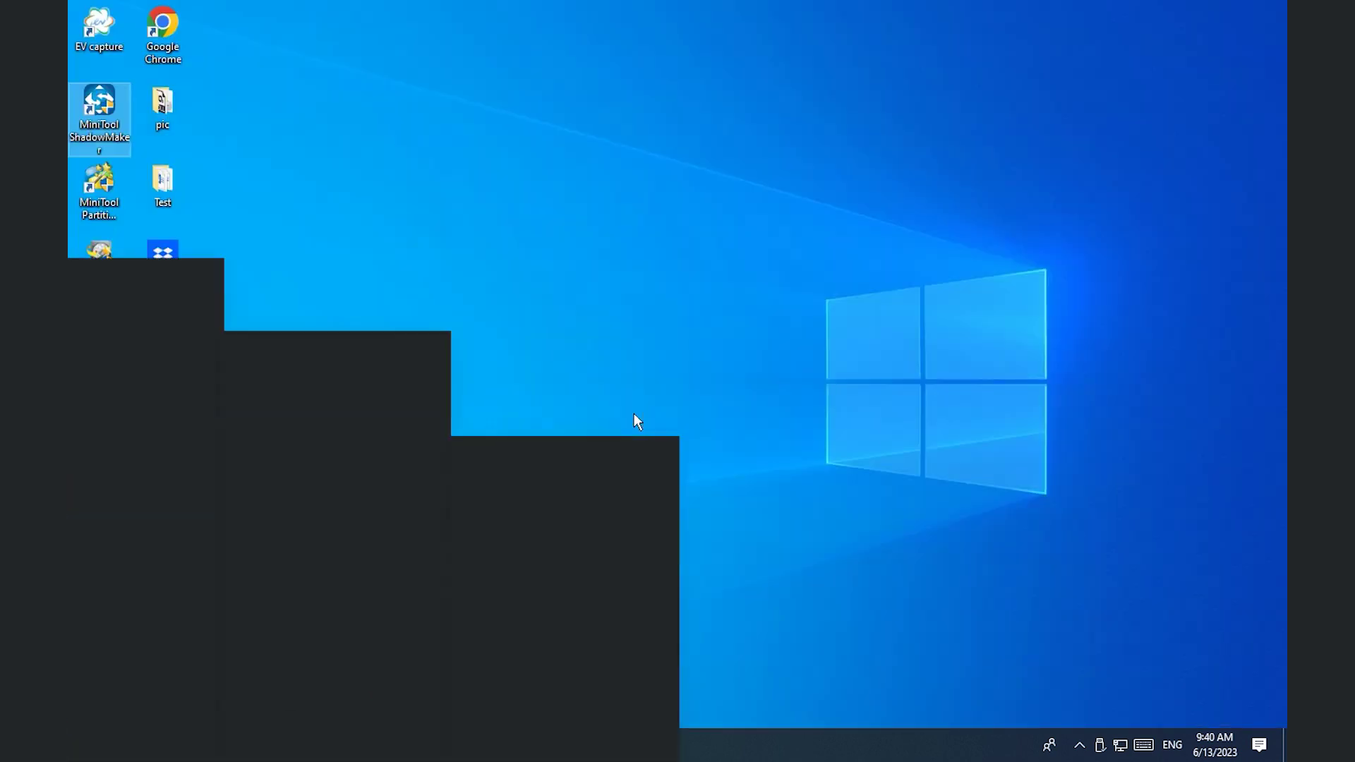